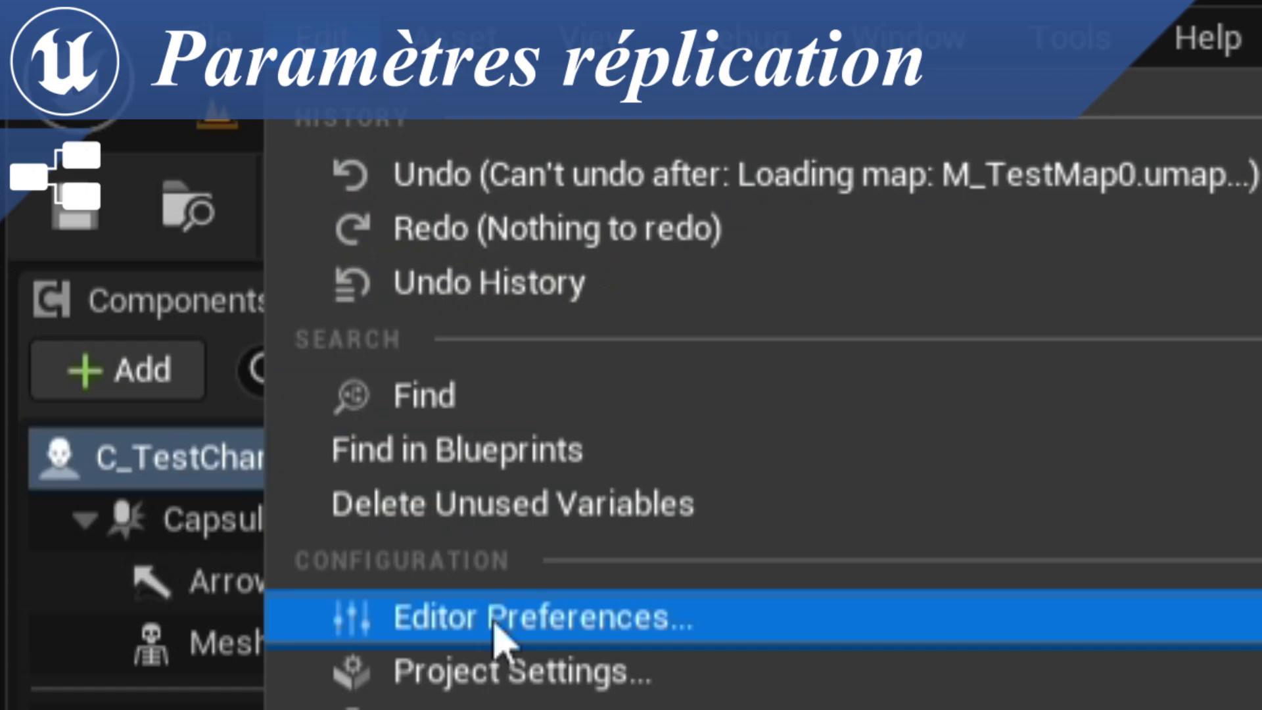
Open the Editor Preferences and search them for "Emulation"
left_click(491, 625)
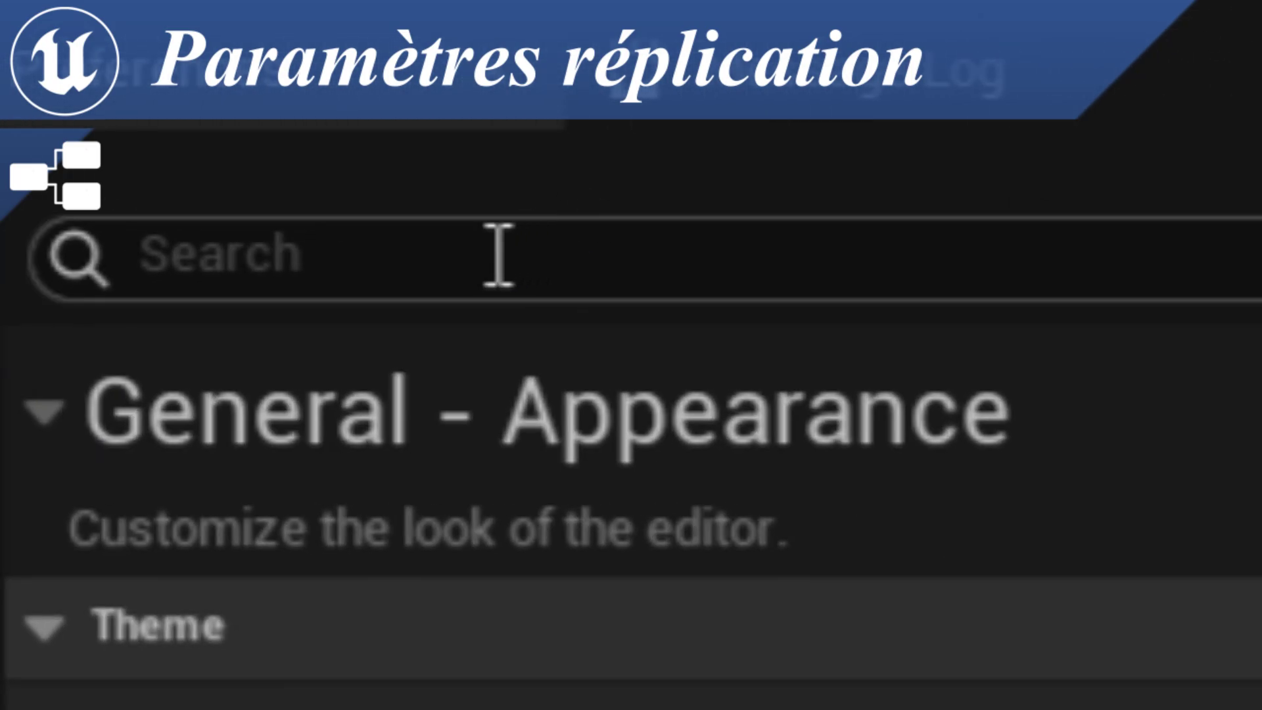
left_click(499, 256)
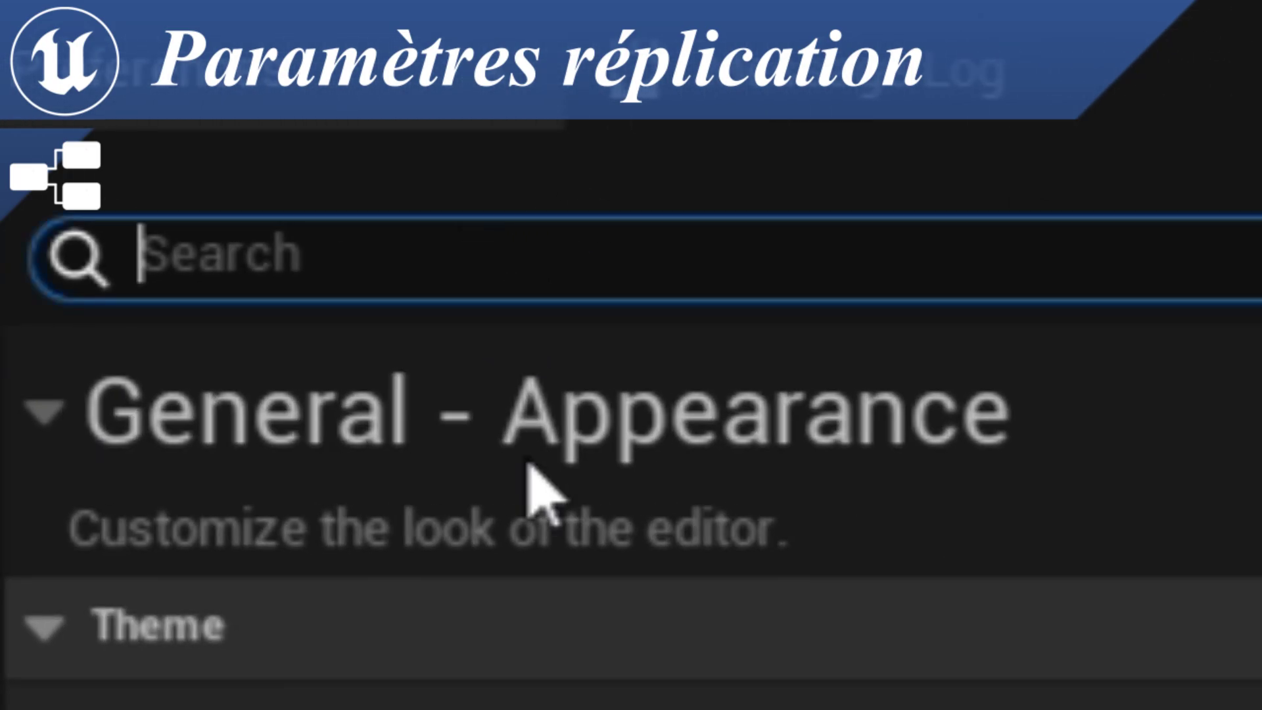
type("Emulation")
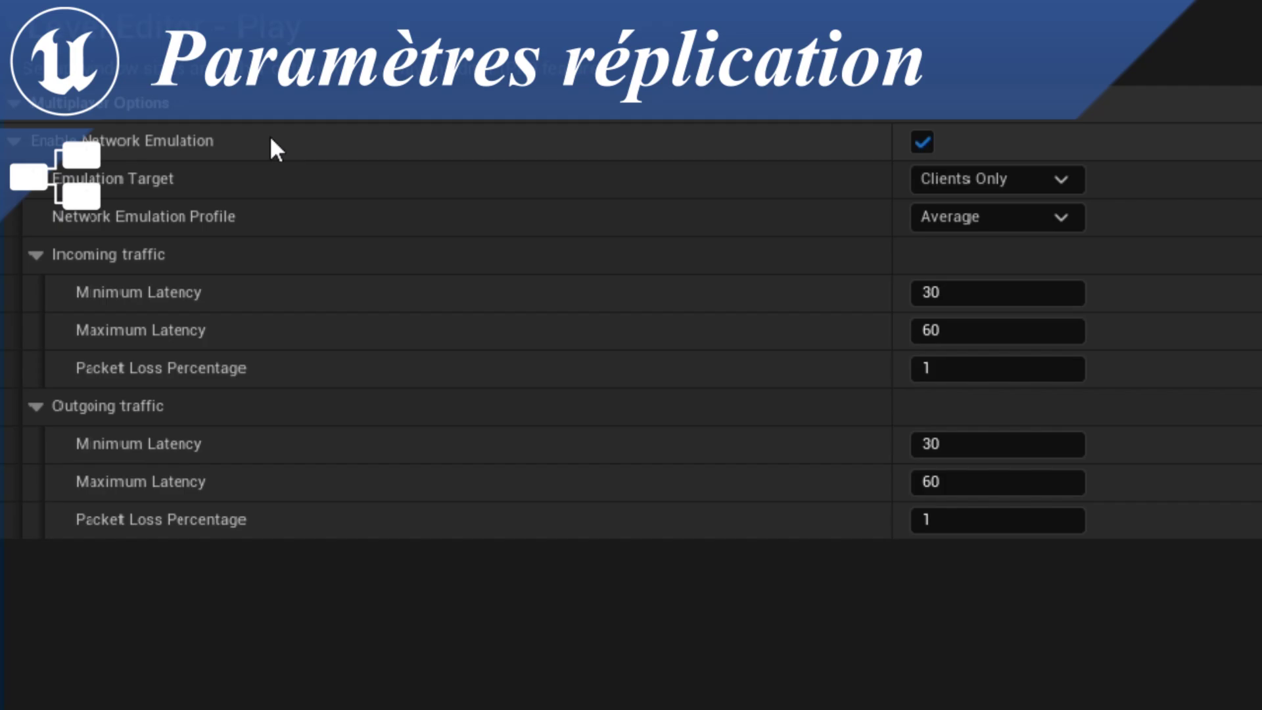
Toggle Enable Network Emulation off and back on, and check the Emulation Target options while keeping Clients Only
left_click(920, 143)
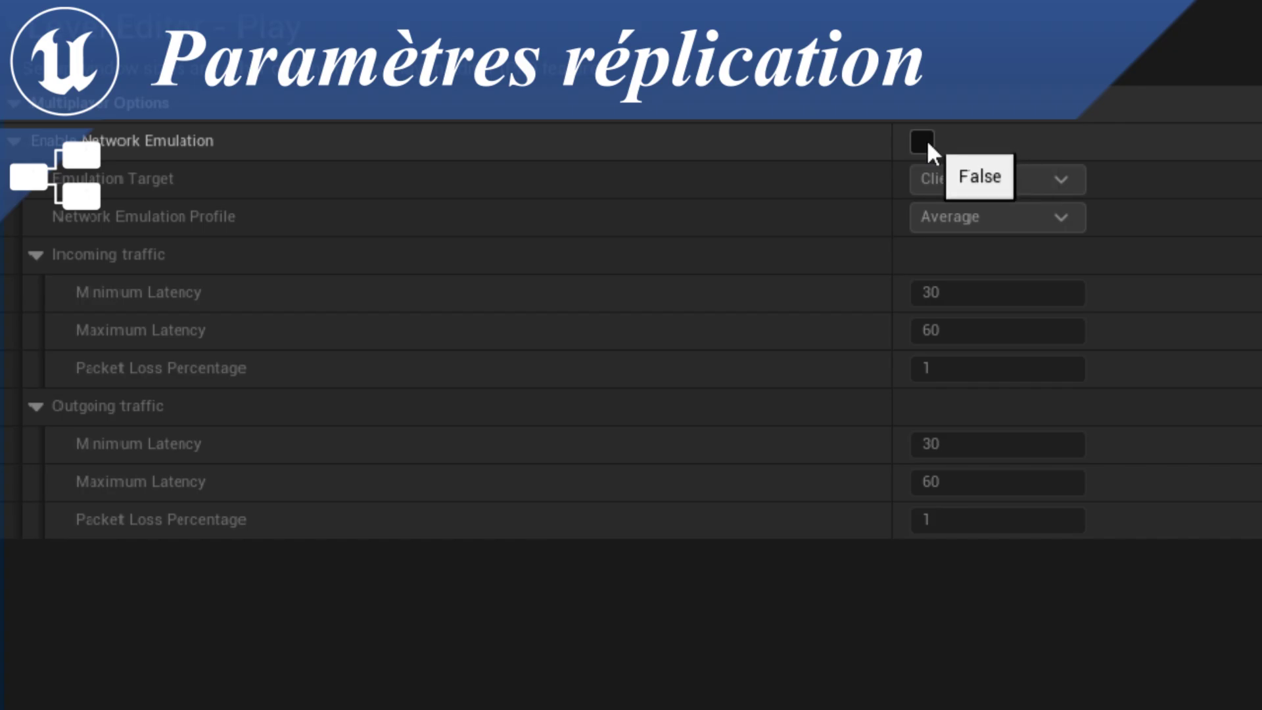
left_click(926, 144)
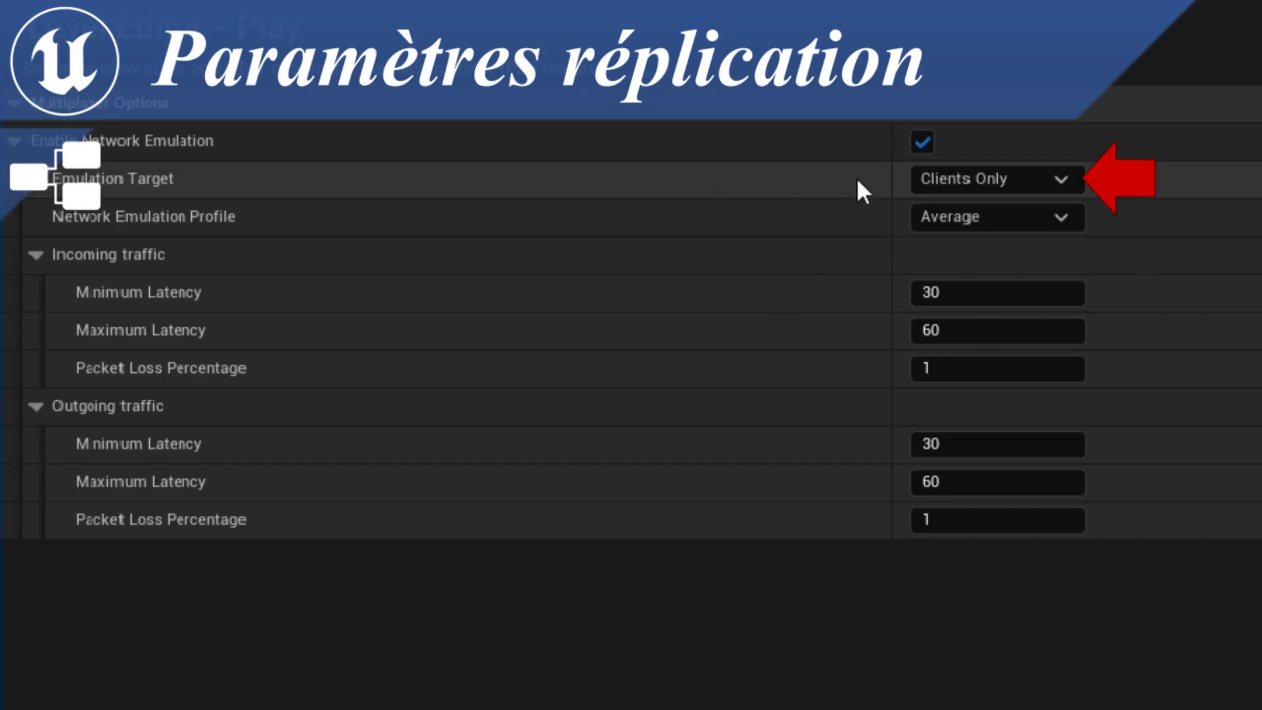
left_click(966, 177)
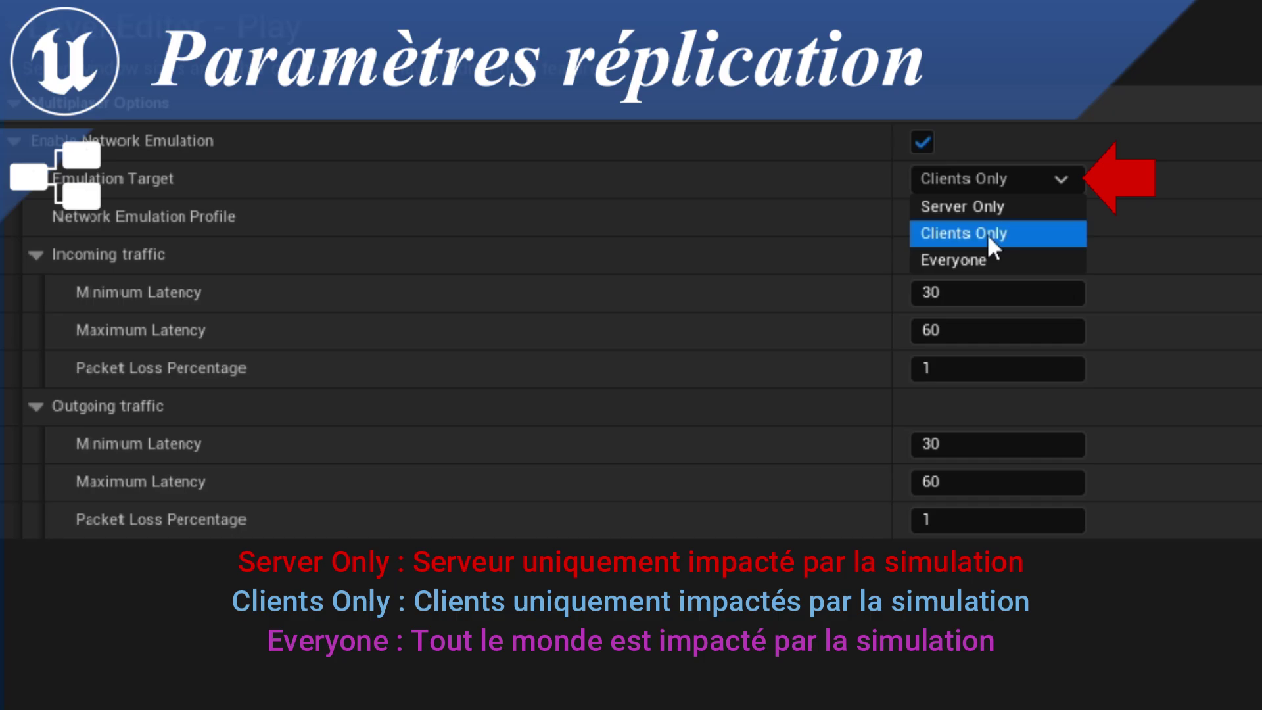
left_click(977, 171)
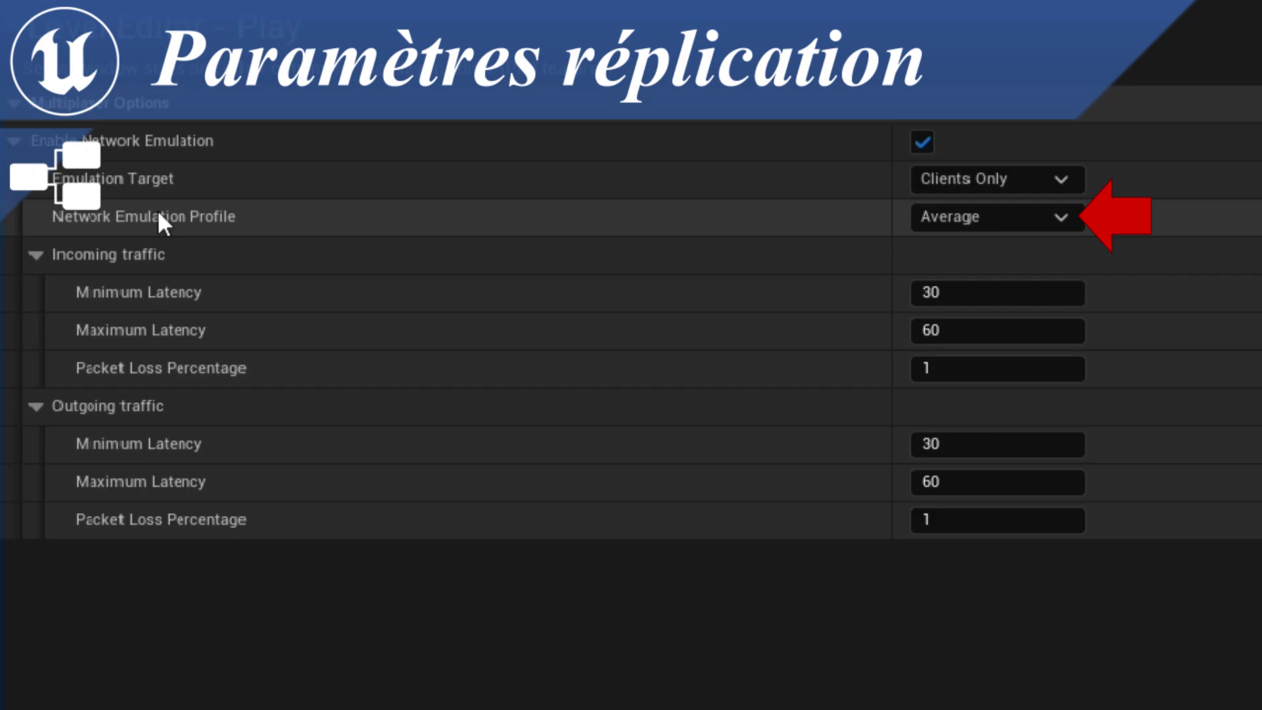
Try the Average, Bad and Custom options of the Network Emulation Profile in turn
left_click(985, 217)
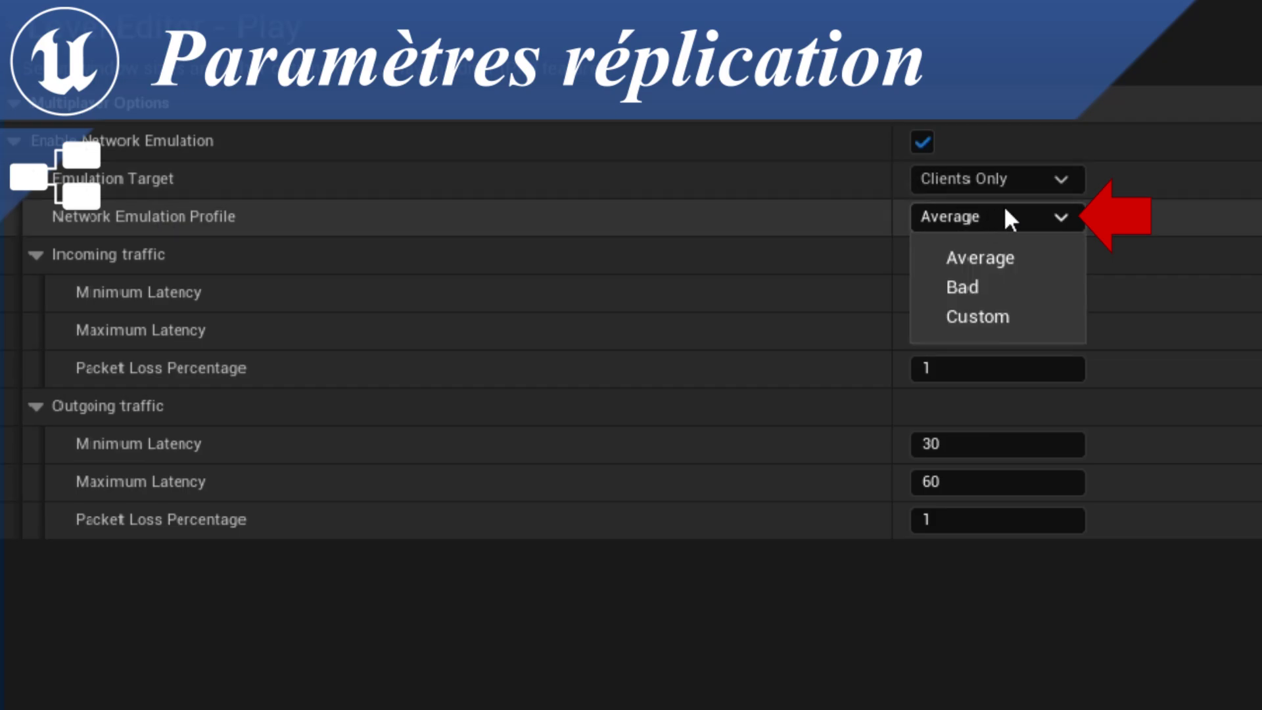
left_click(970, 248)
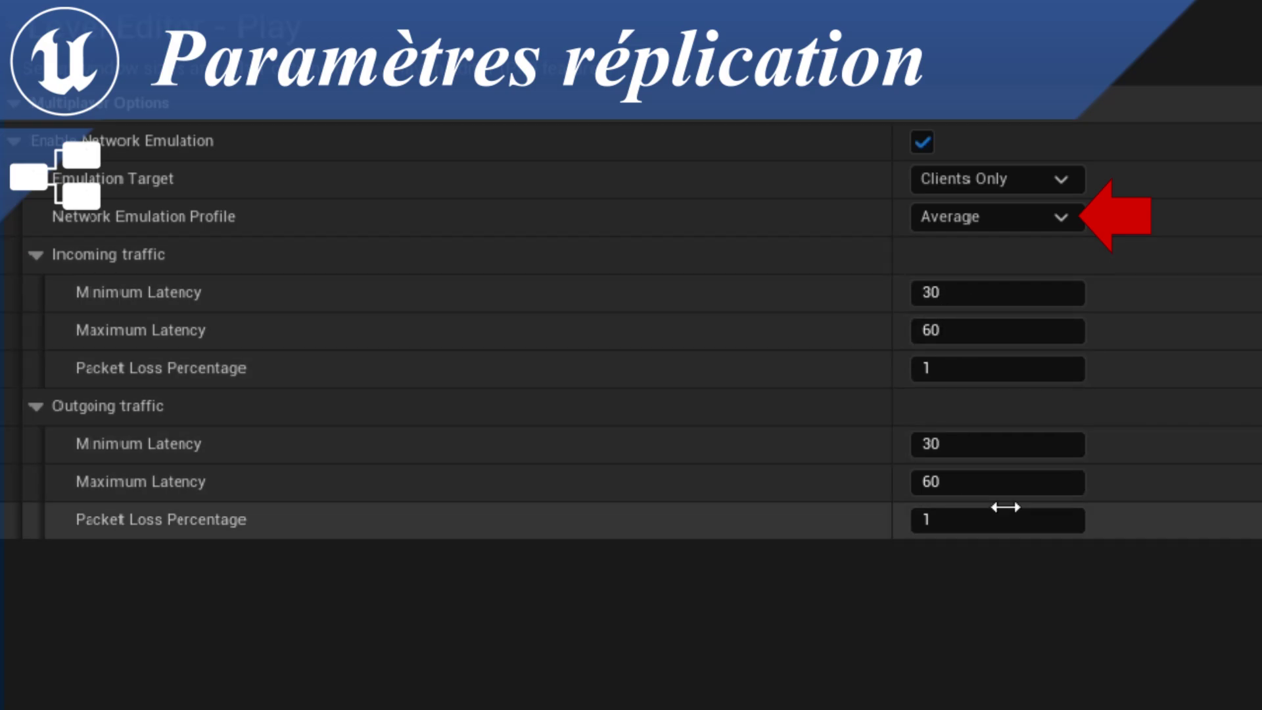
left_click(986, 218)
left_click(974, 288)
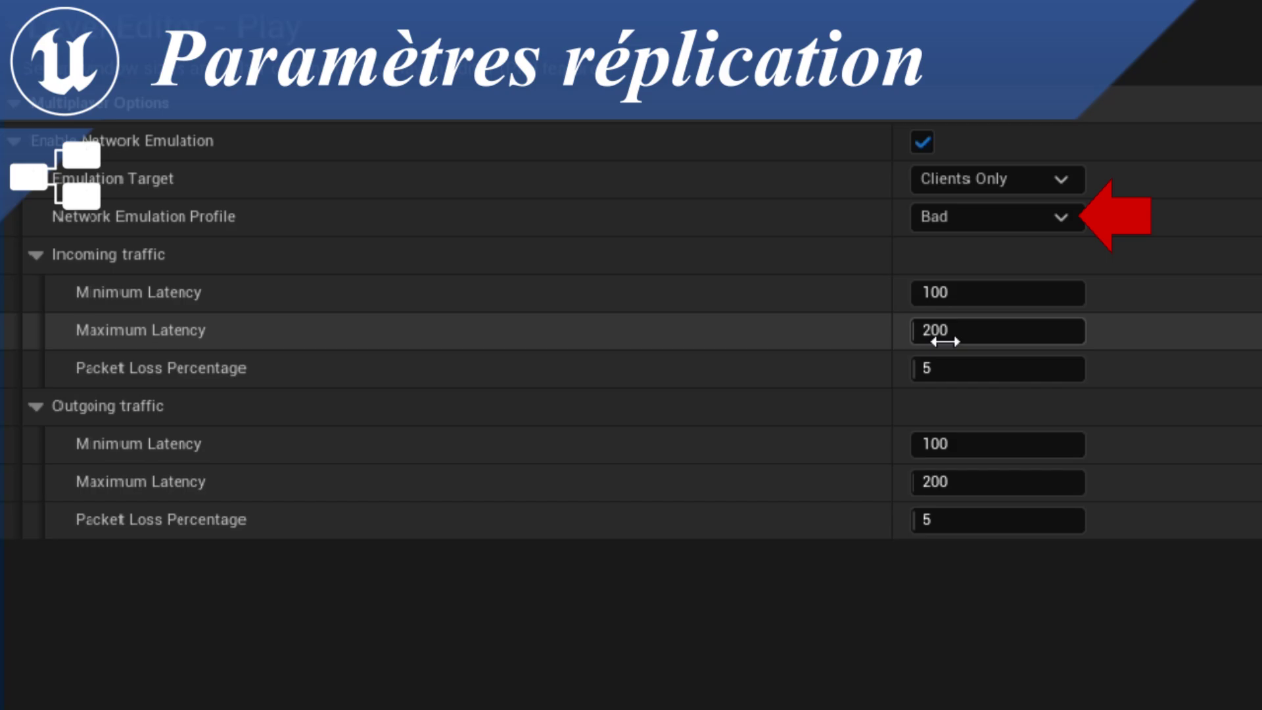
left_click(989, 217)
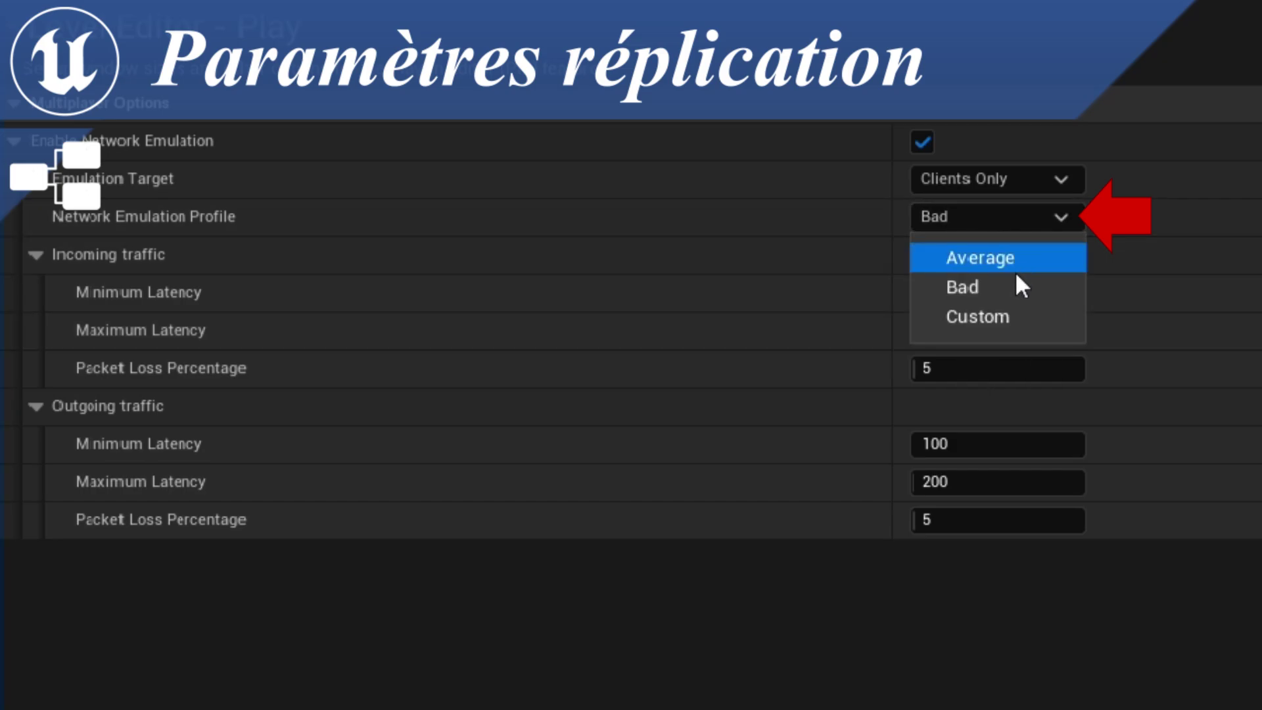
left_click(1009, 317)
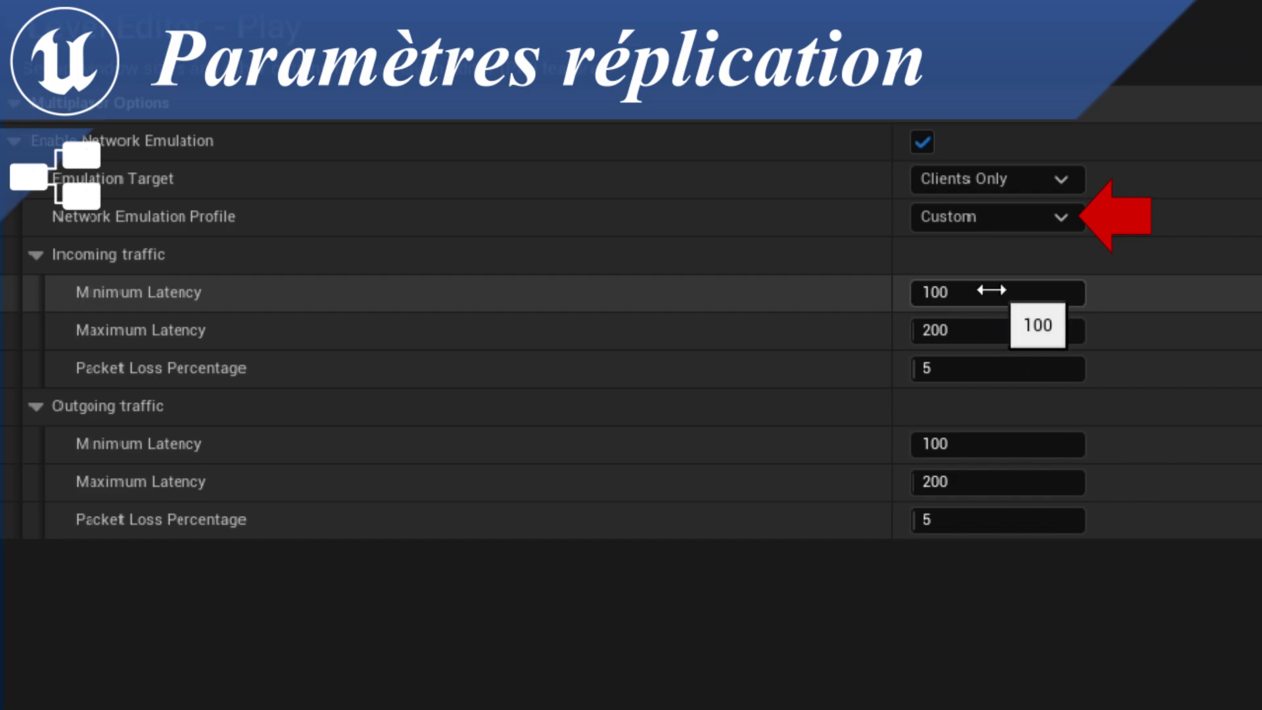
Set the Network Emulation Profile to Bad and the incoming traffic's minimum latency to 101
left_click(1028, 224)
left_click(991, 279)
left_click(977, 306)
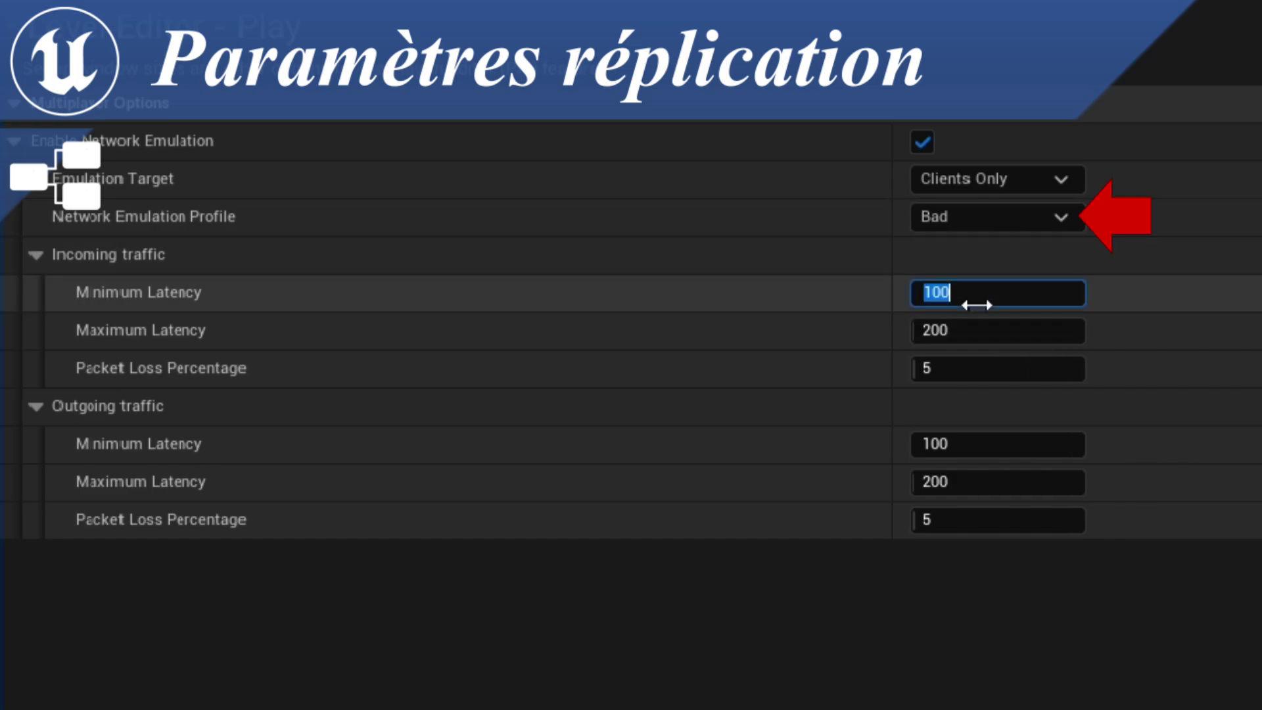
type("101")
key("Return")
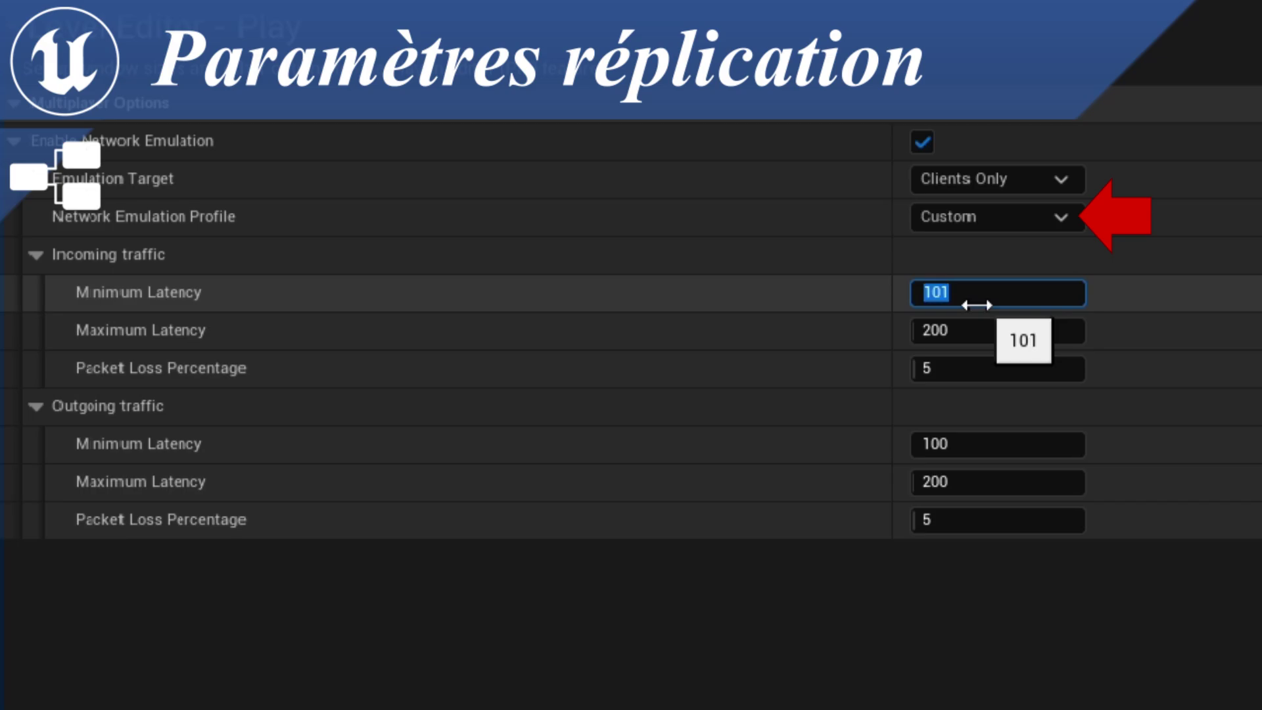
Set the Network Emulation Profile back to Average, and collapse and re-expand the Outgoing traffic settings
left_click(992, 222)
left_click(981, 256)
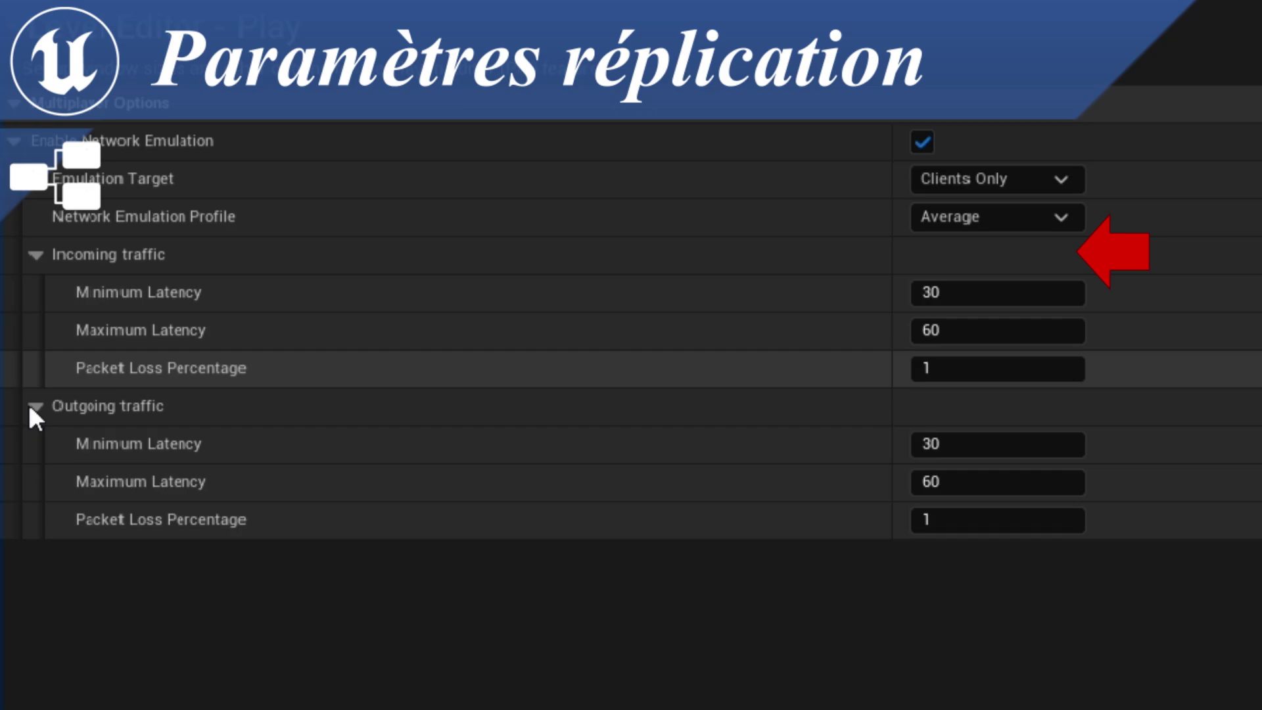
left_click(34, 407)
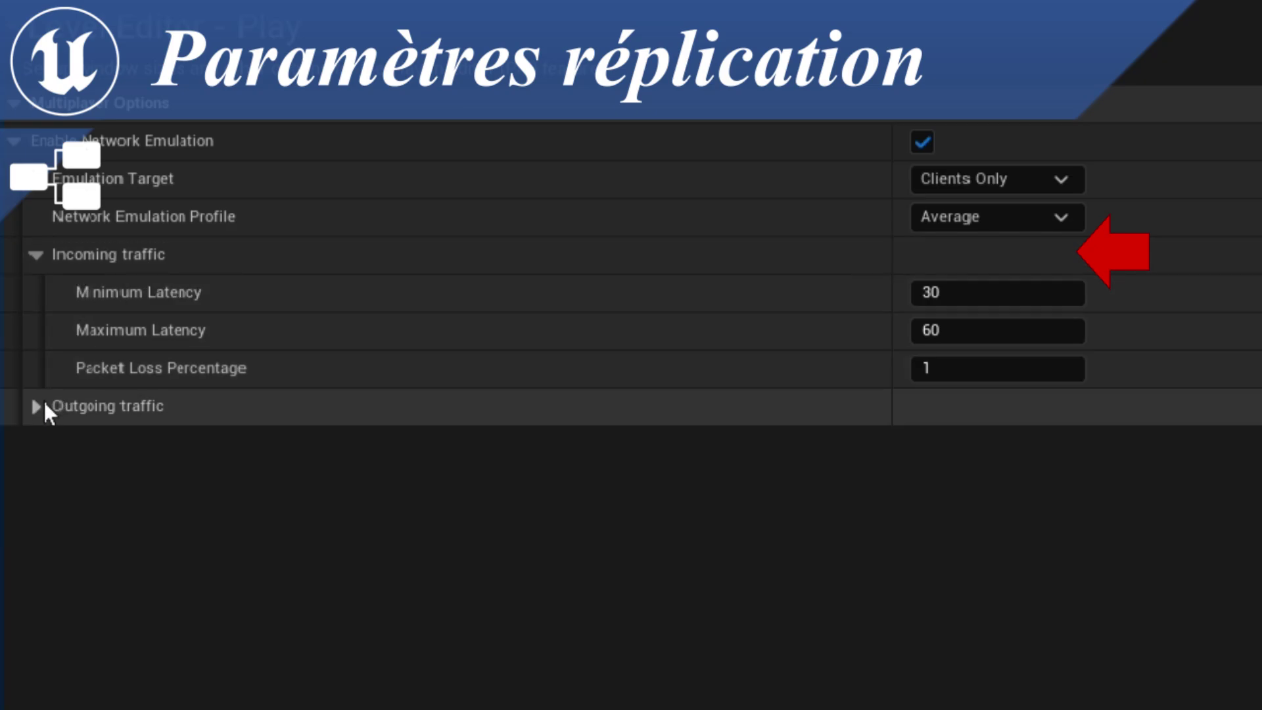
left_click(37, 406)
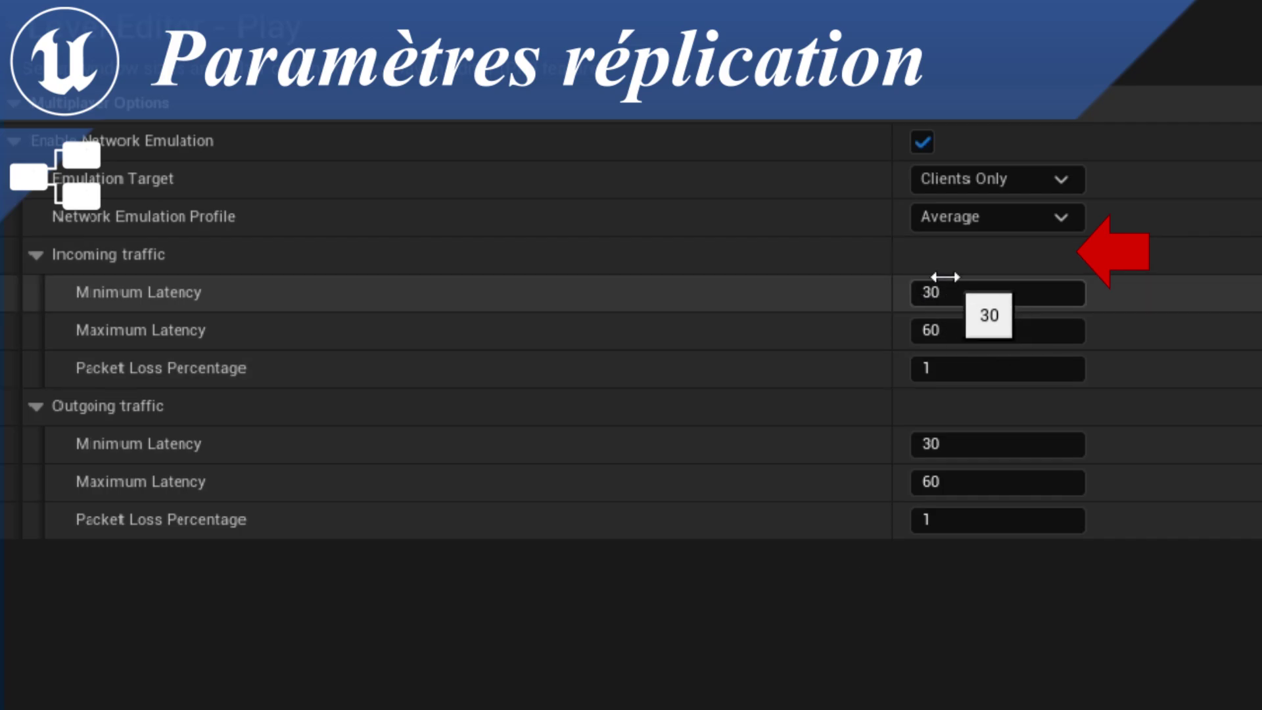
Set the incoming traffic's minimum latency to 999 and raise it to 4840
left_click(947, 292)
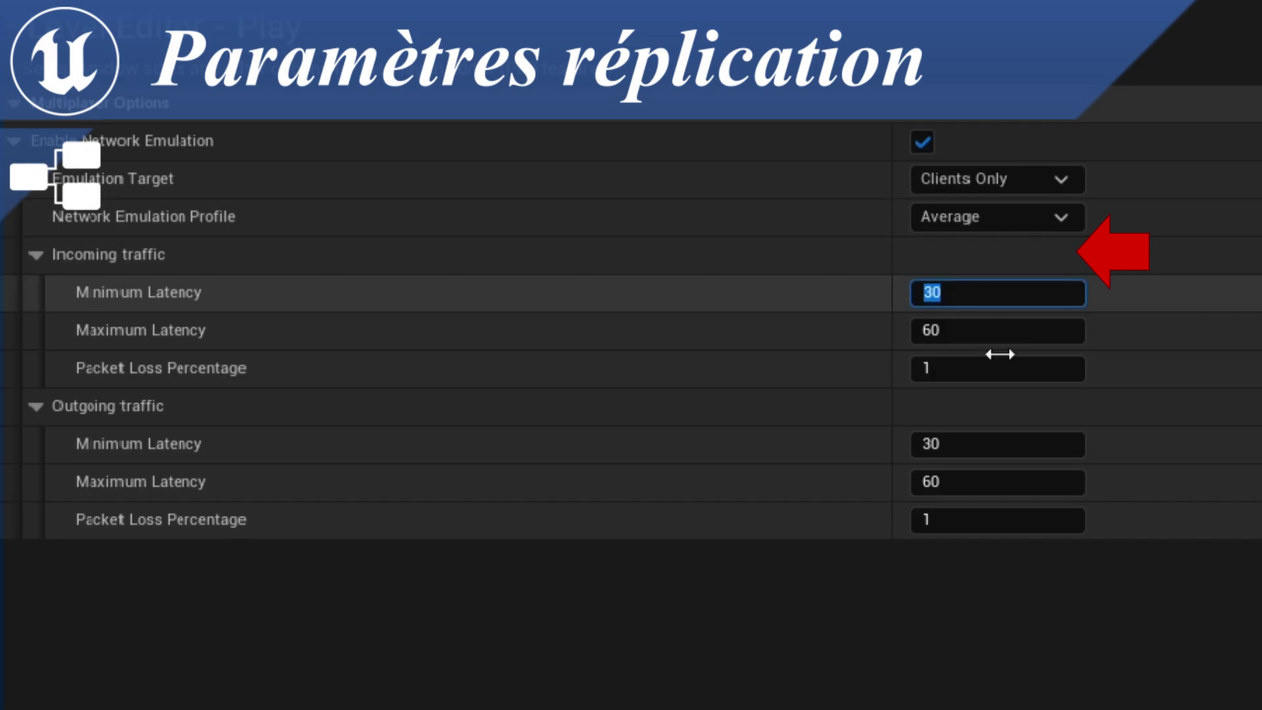
type("999")
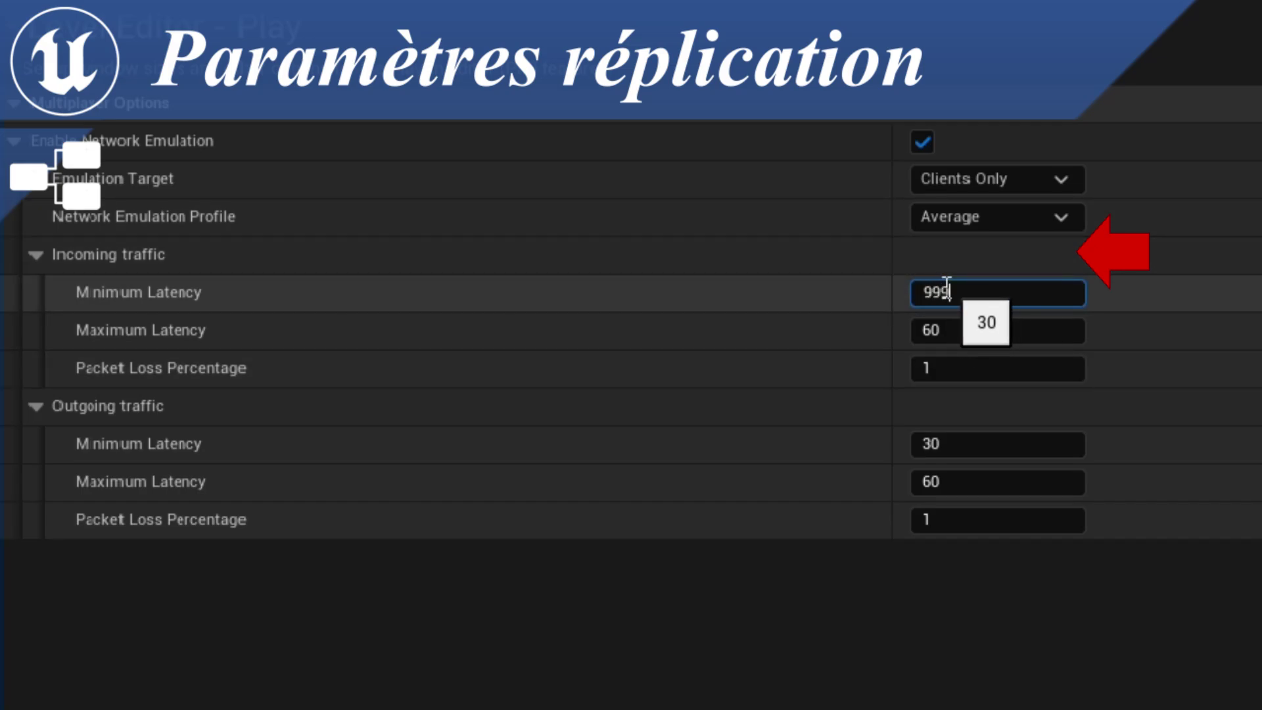
key("Return")
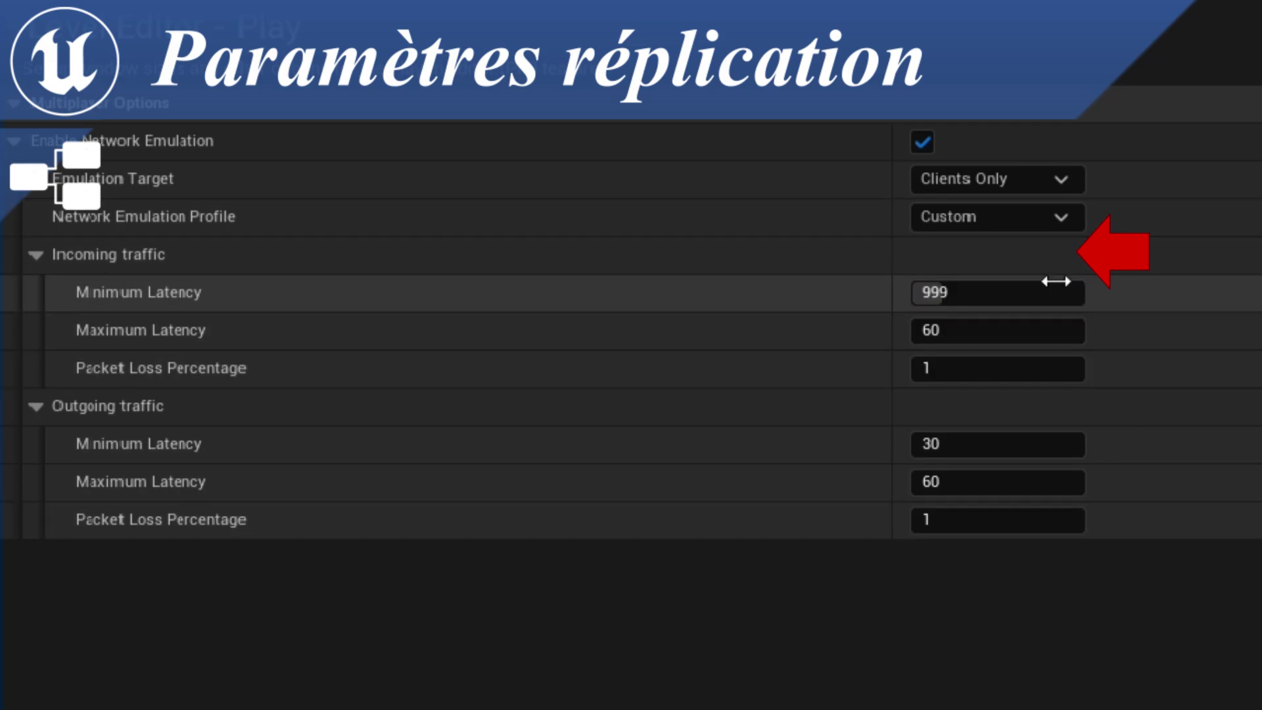
left_click_drag(1009, 289, 909, 273)
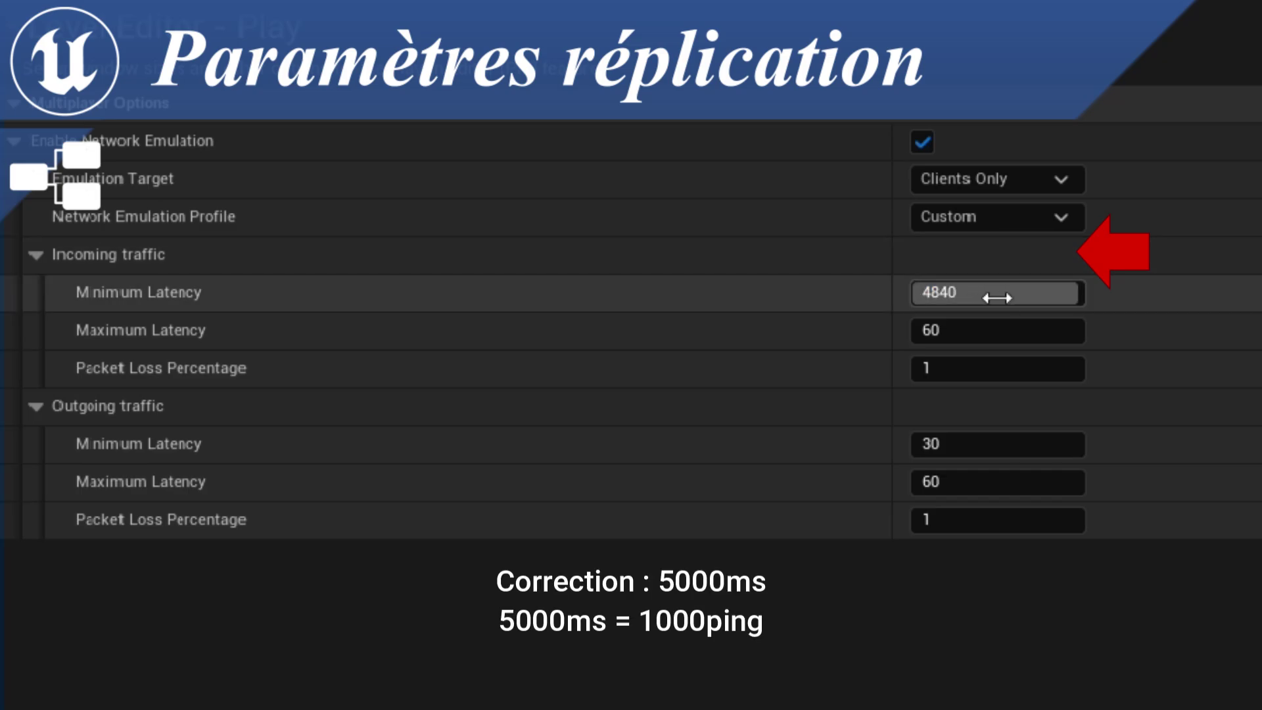
Set the incoming traffic's minimum latency to 0 and open its packet loss percentage for editing
left_click(996, 292)
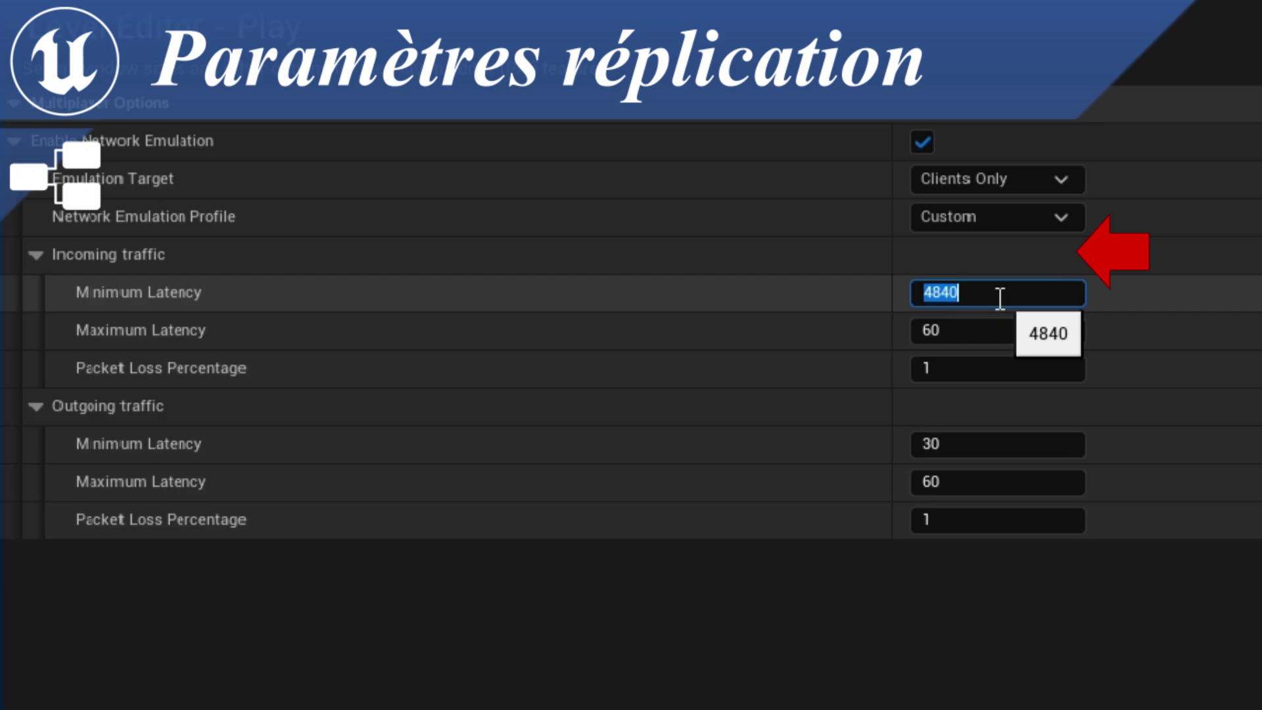
type("0")
key("Return")
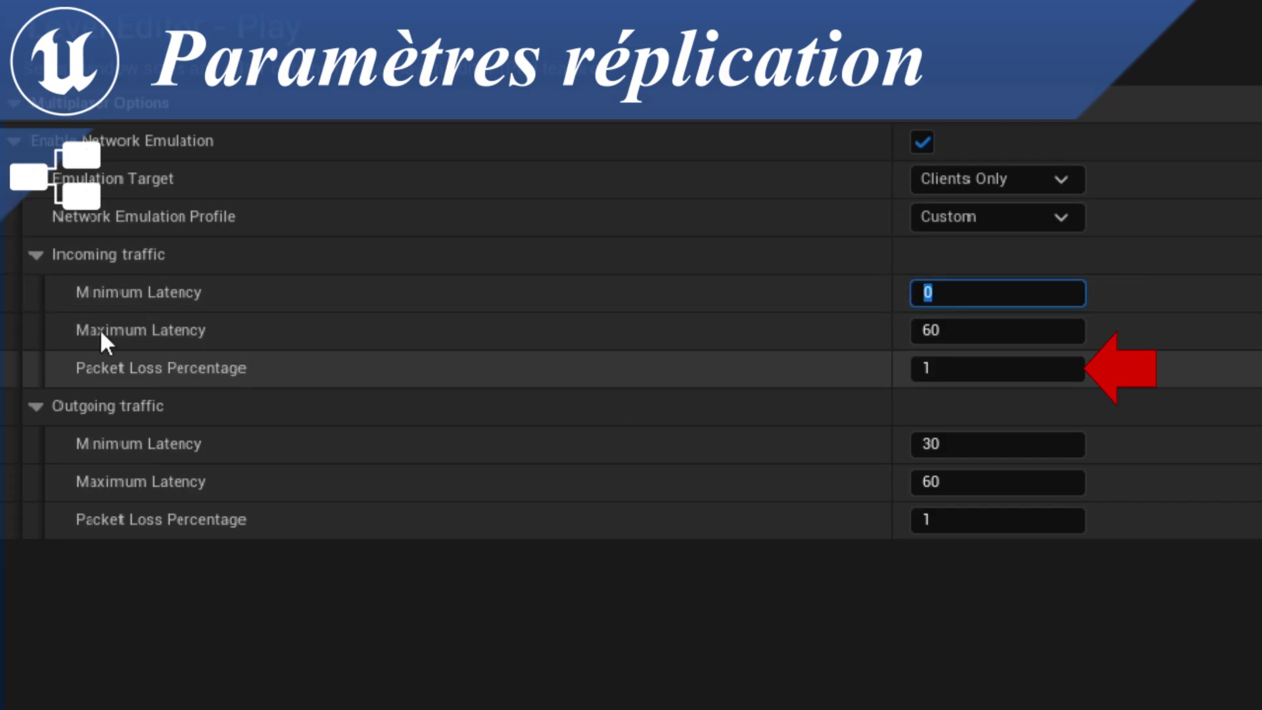
mouse_move(150, 375)
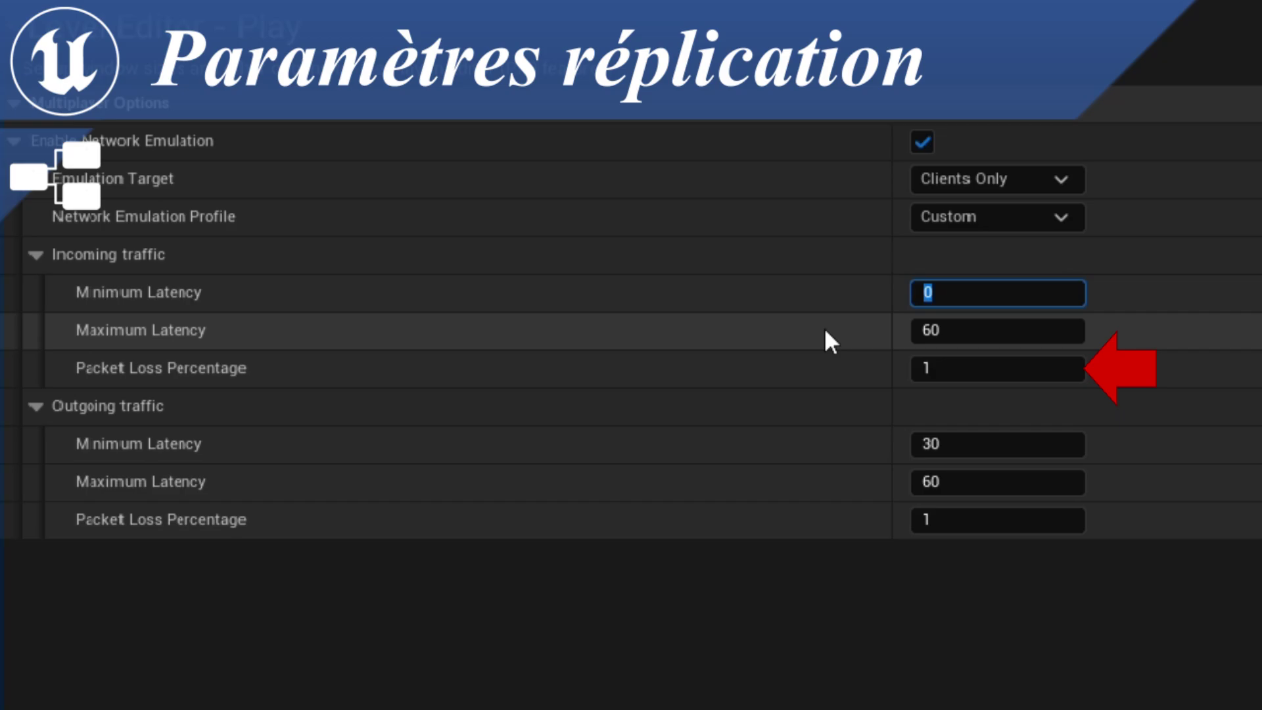
left_click(954, 367)
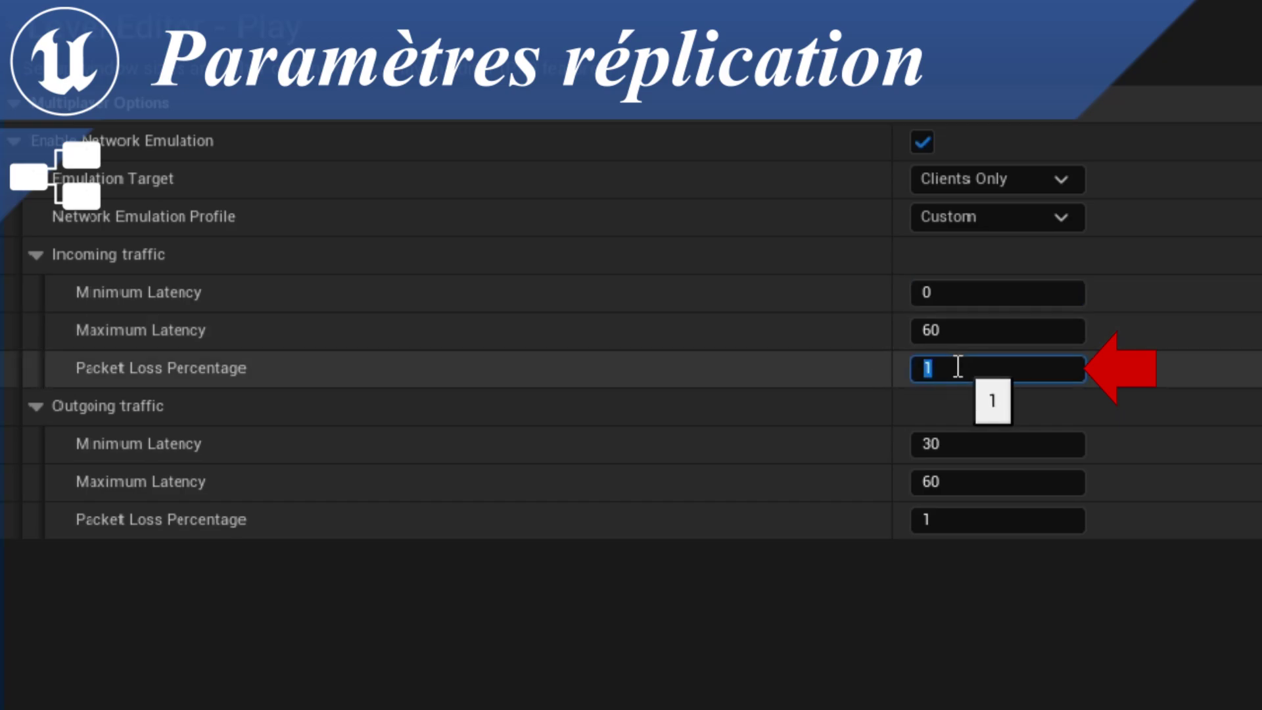
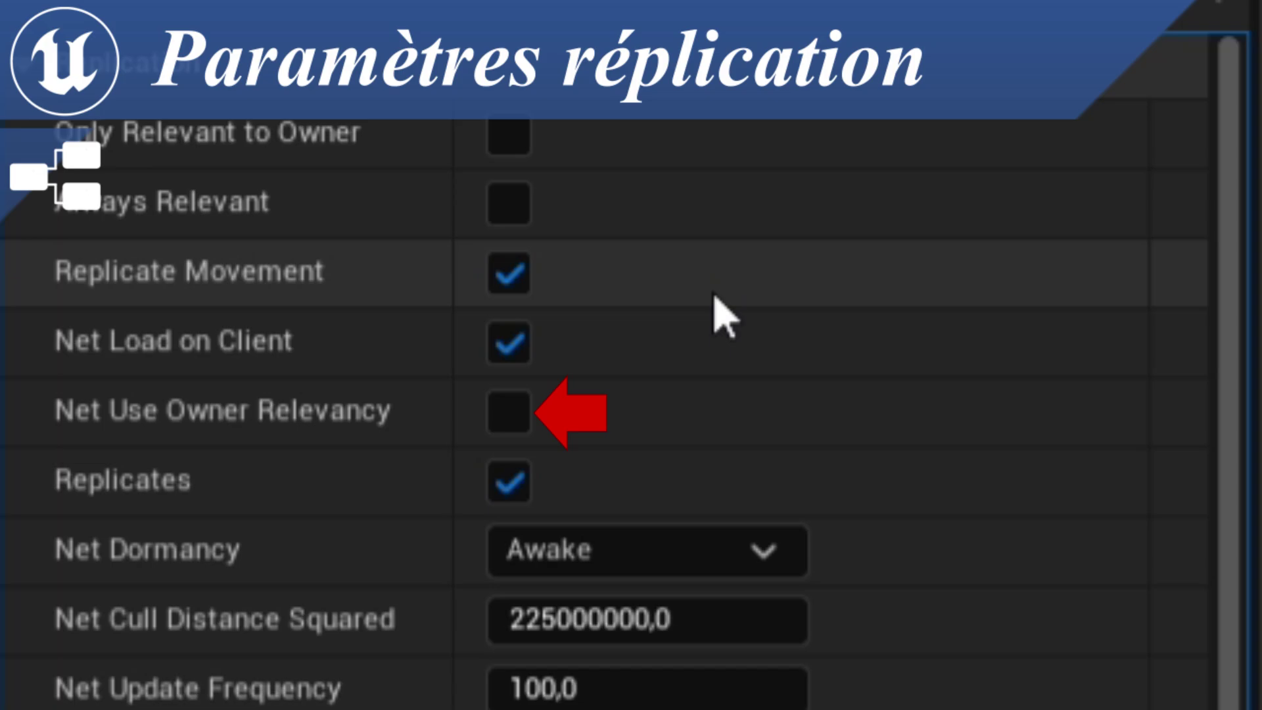
Examine the actor's Replicates and Replicate Movement settings and the Net Dormancy options, keeping Net Dormancy on Awake
mouse_move(172, 484)
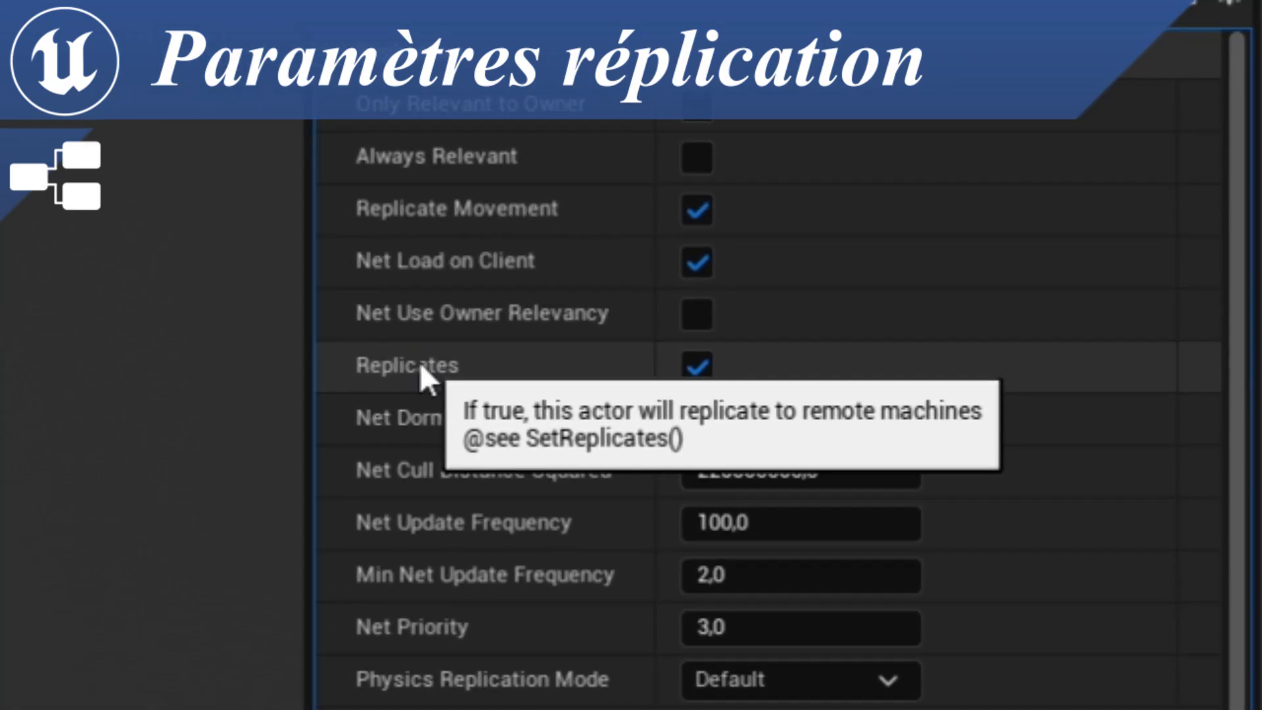
mouse_move(465, 205)
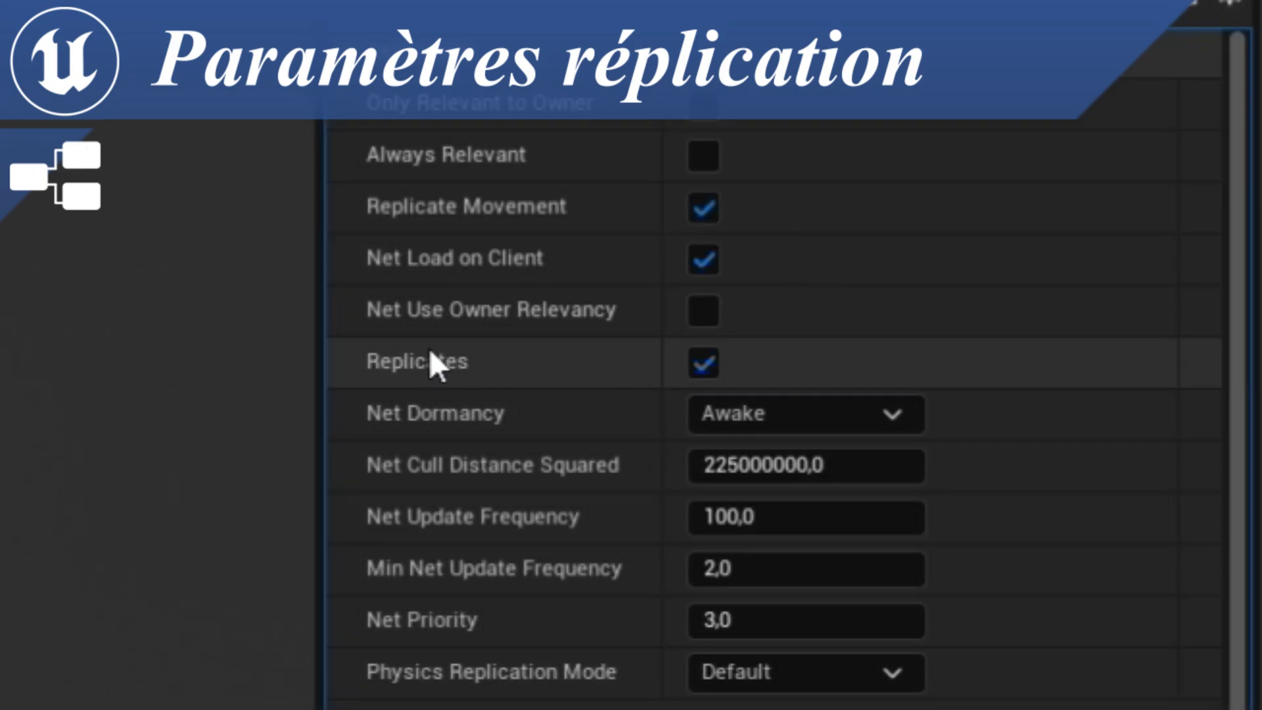
mouse_move(429, 360)
left_click(819, 412)
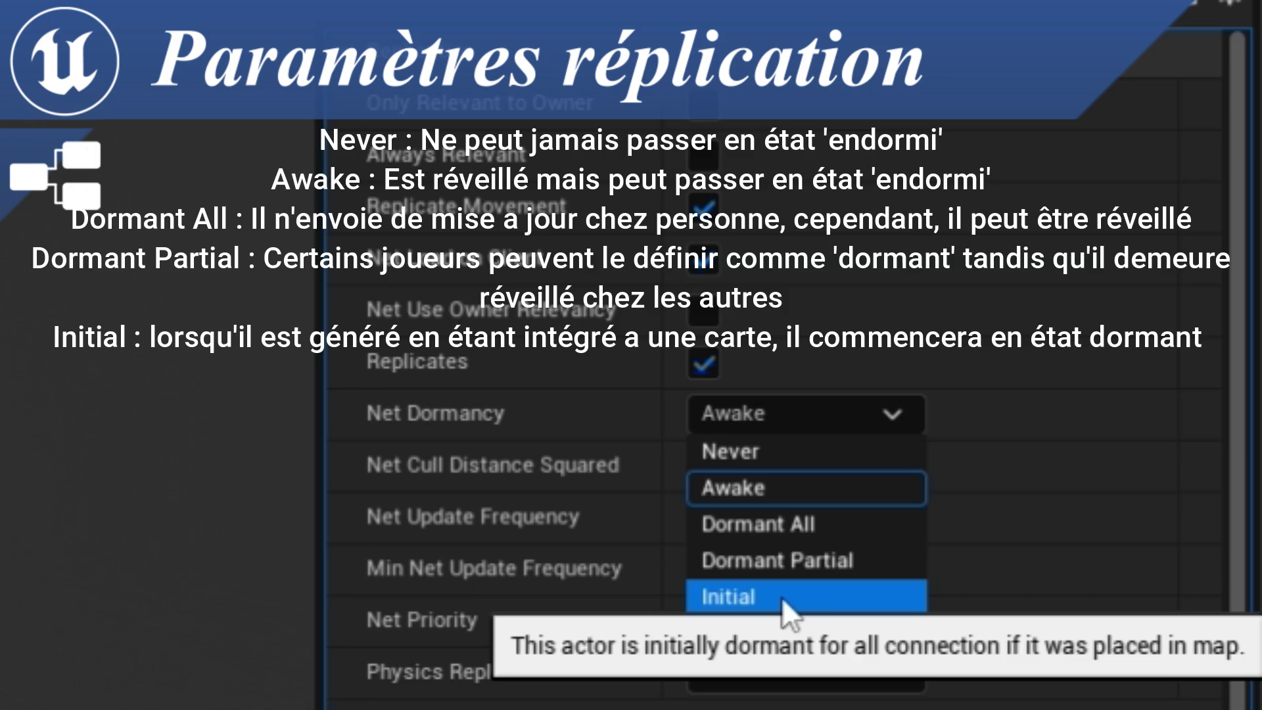
left_click(862, 492)
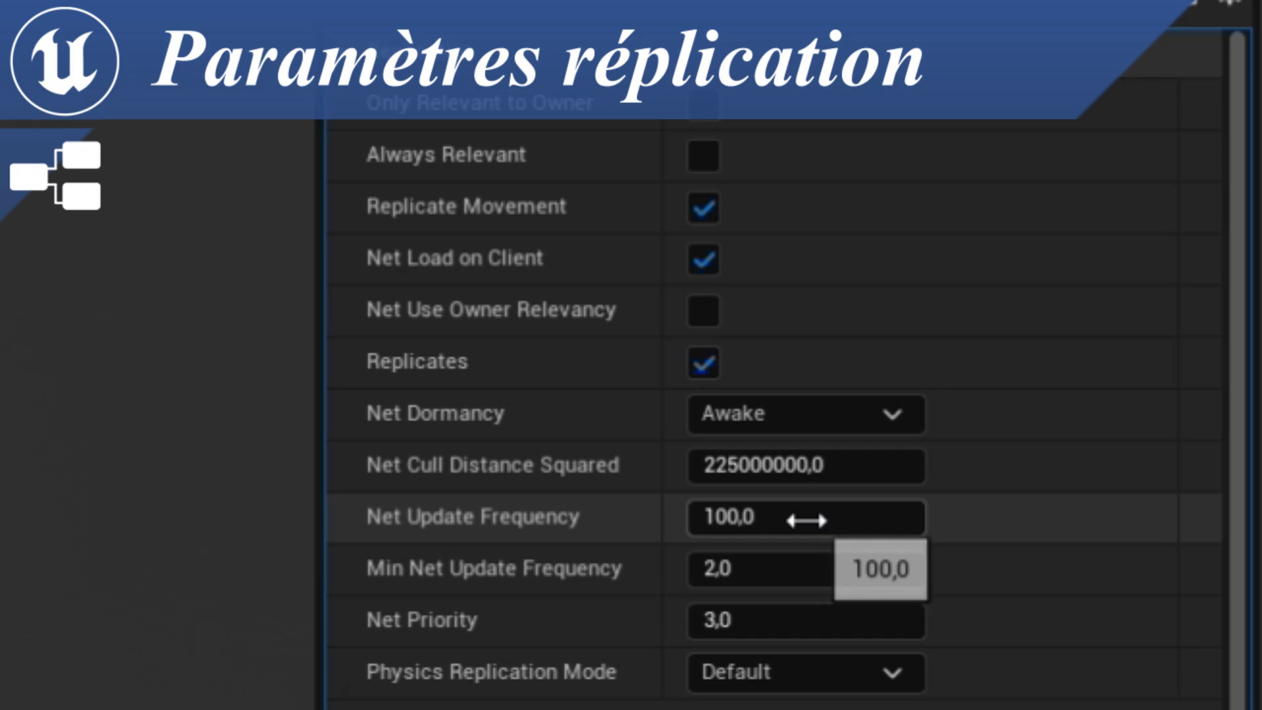
left_click(705, 417)
left_click(705, 417)
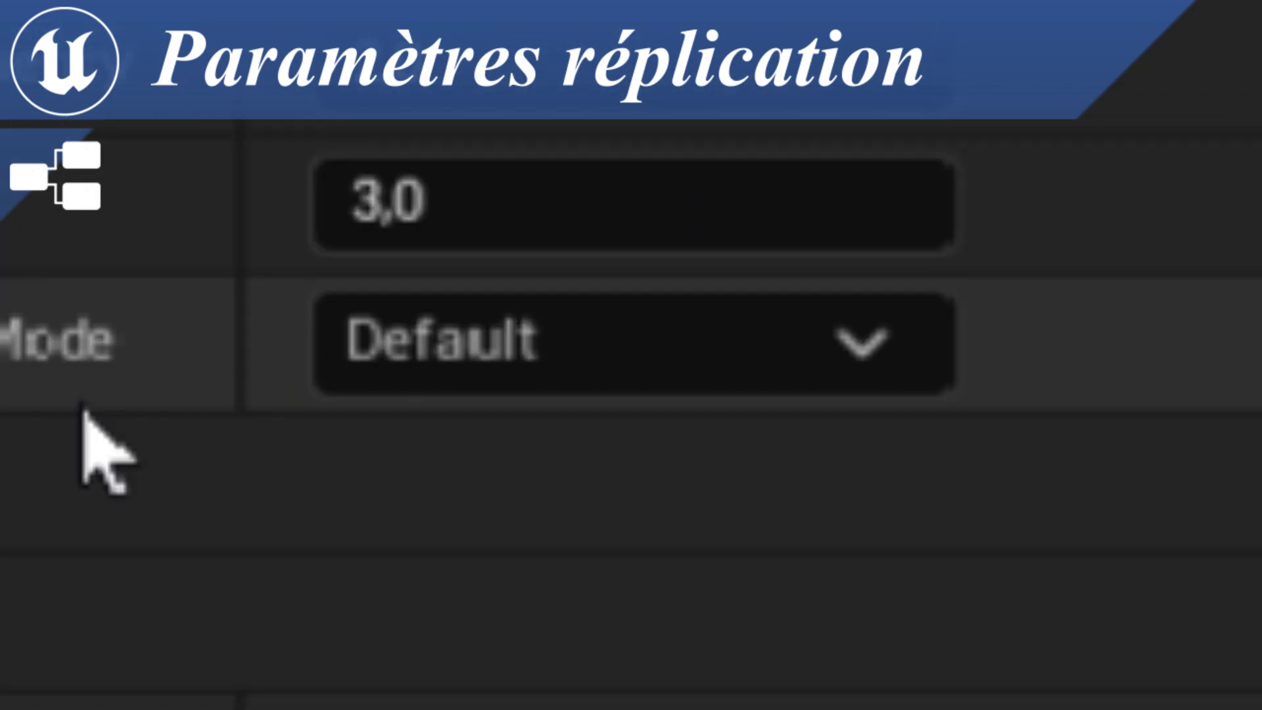
Examine the available Physics Replication Mode options while keeping Default
left_click(564, 319)
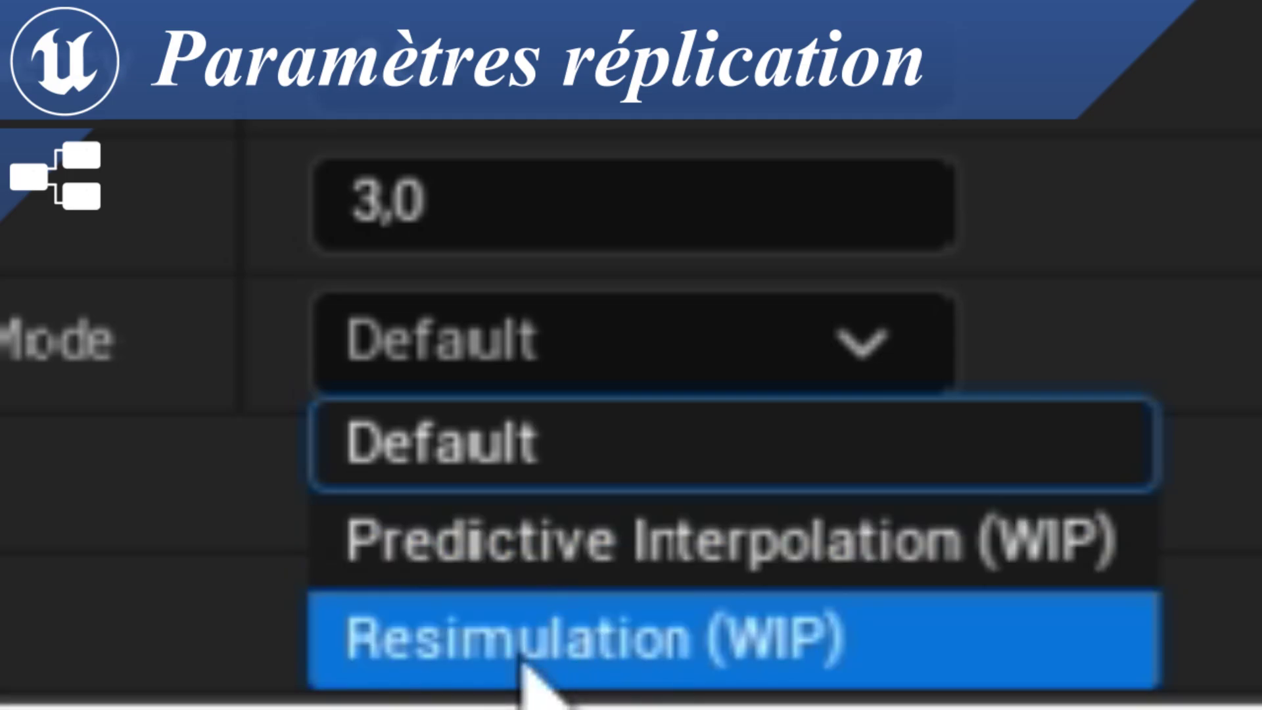
key("Escape")
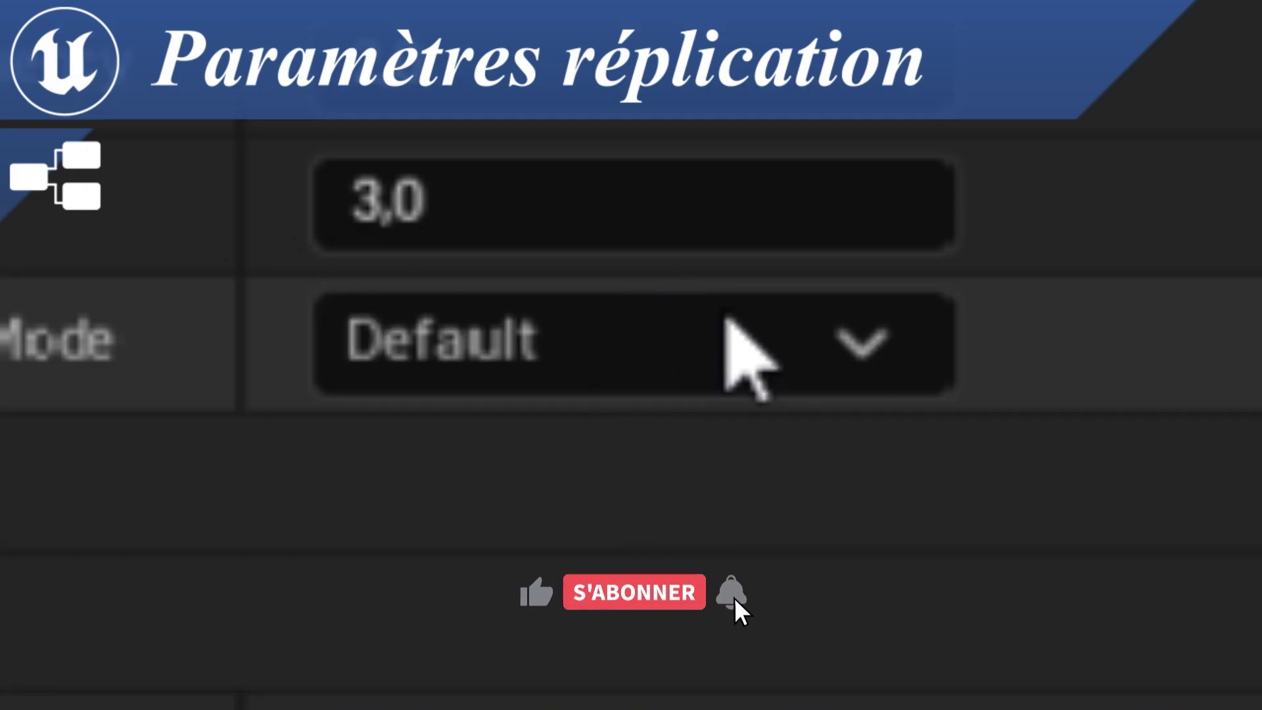
left_click(786, 348)
key("Escape")
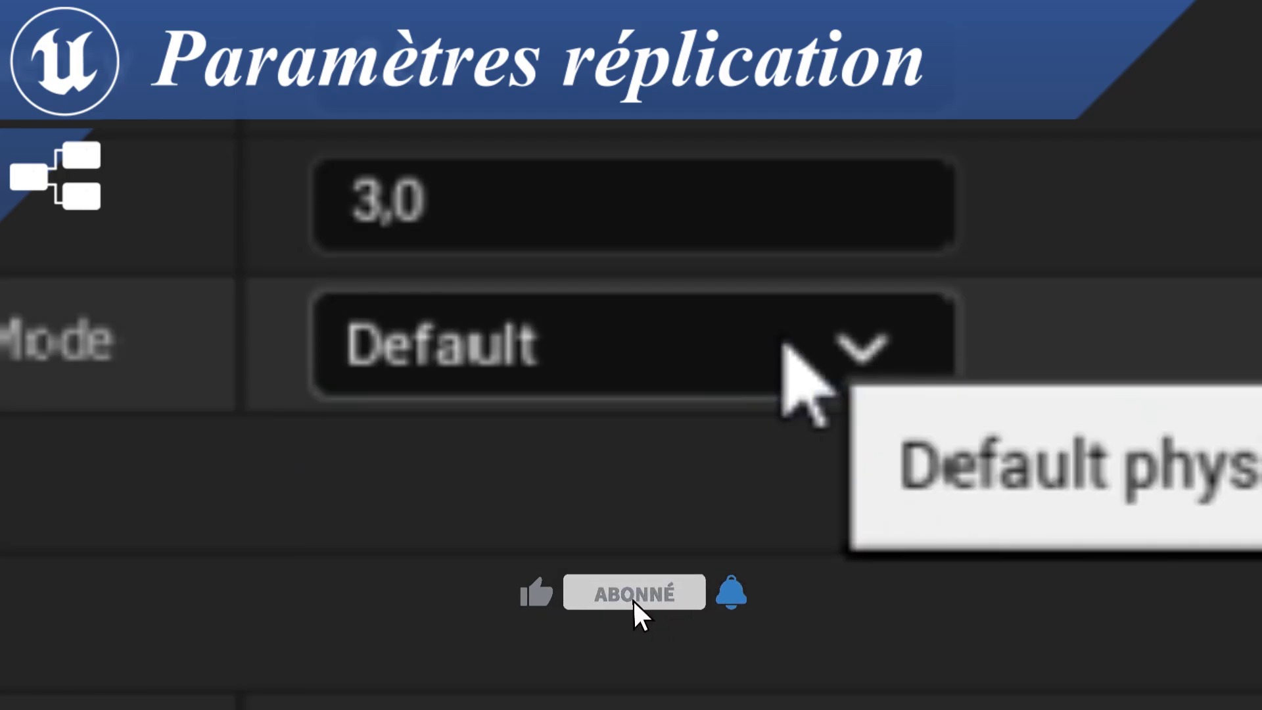
left_click(625, 311)
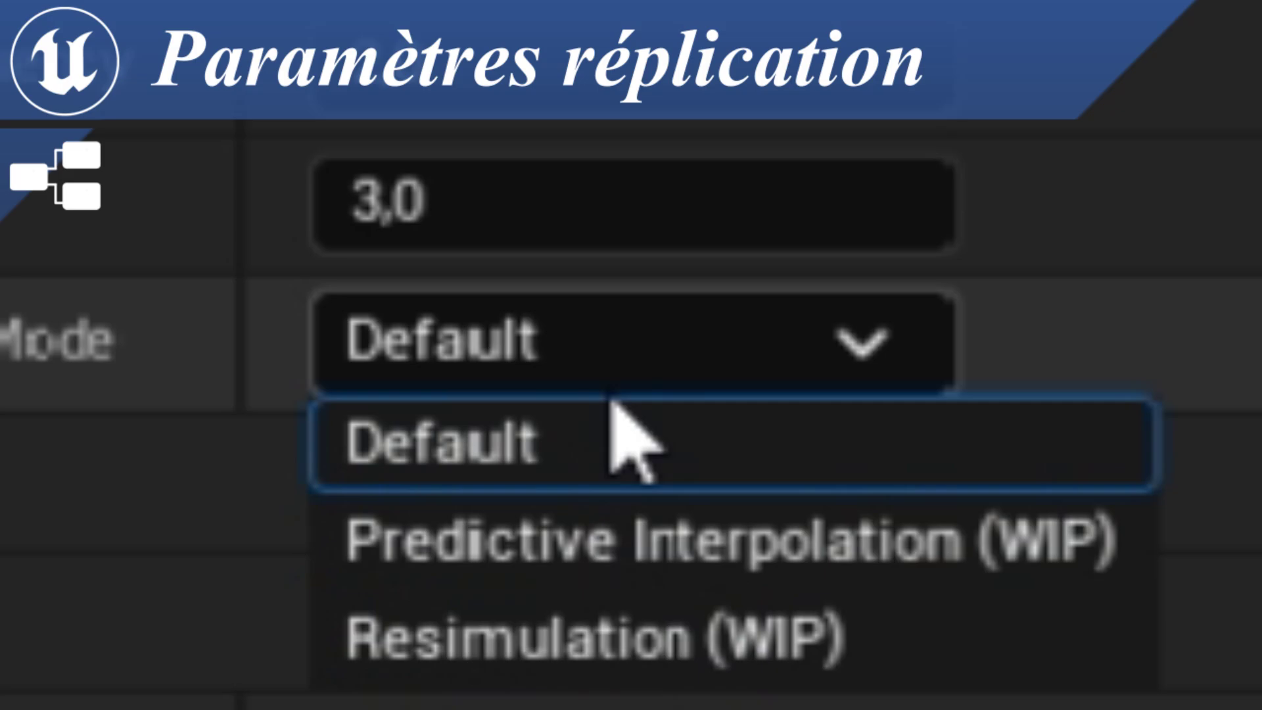
Keep Physics Replication Mode on Default and examine the Component Replication settings for Mesh, CharacterMovement and CapsuleComponent
left_click(621, 431)
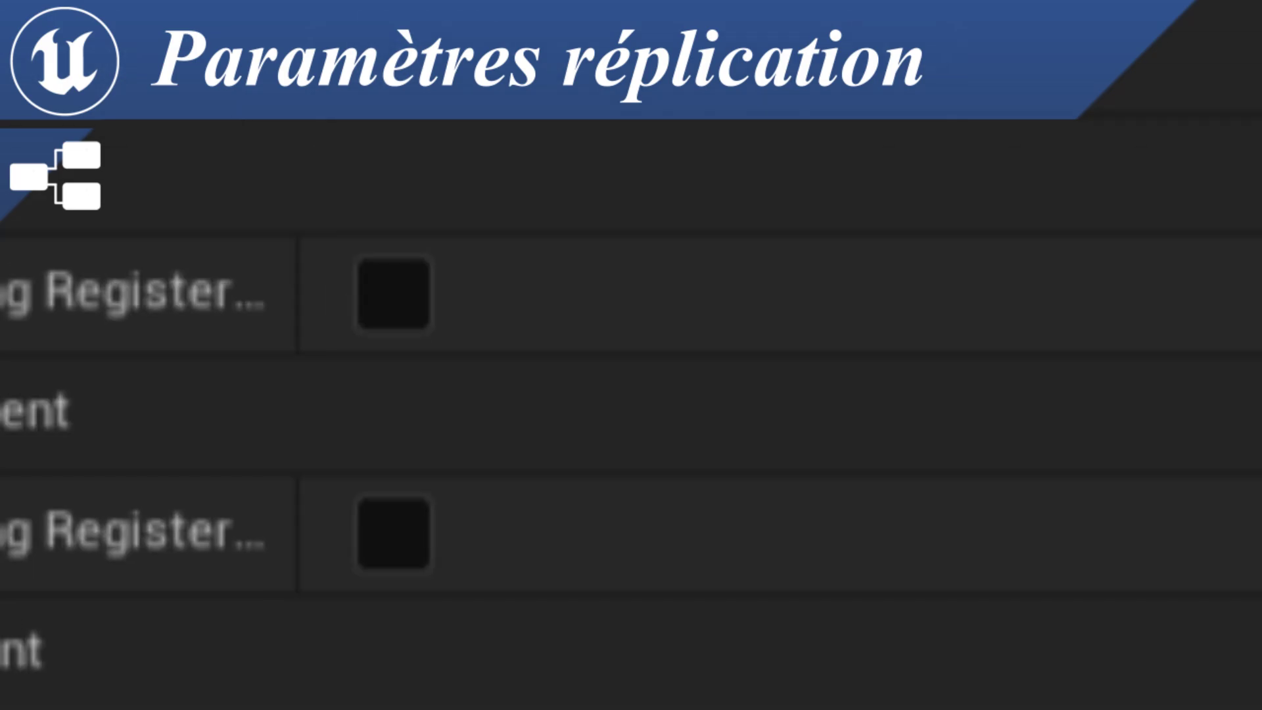
right_click(248, 684)
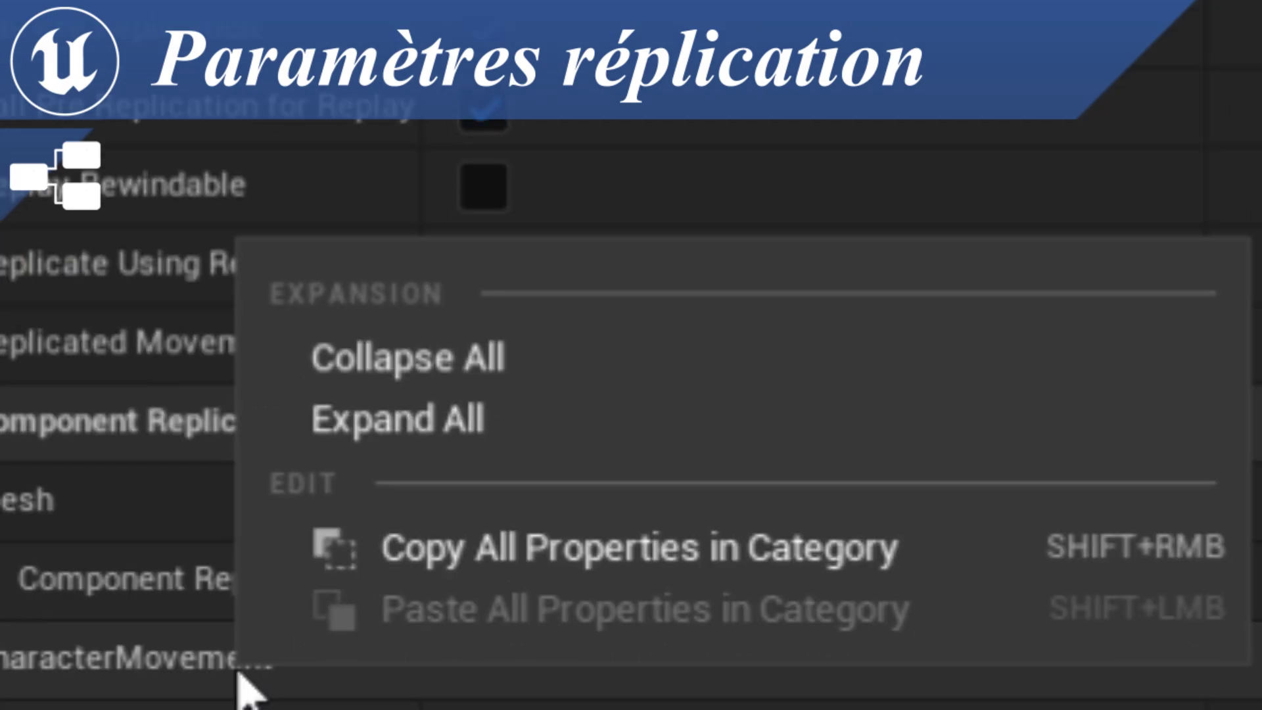
scroll(28, 259, "up", 2)
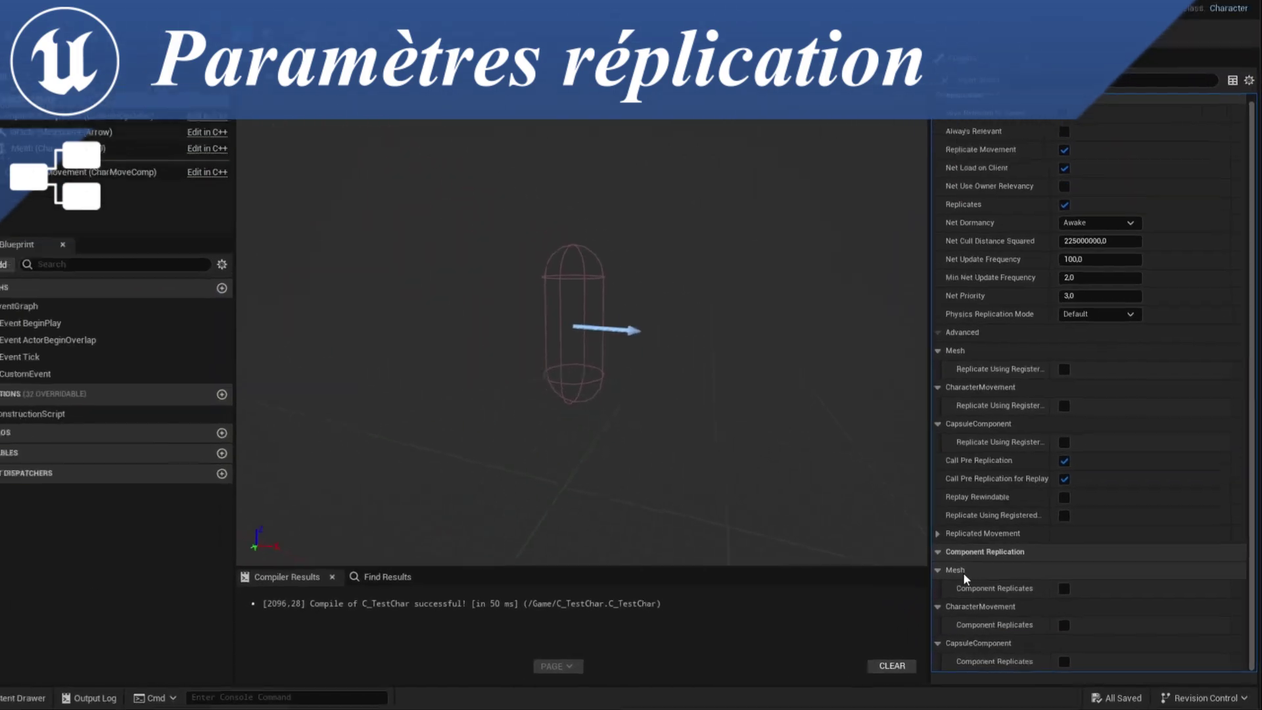
left_click(106, 117)
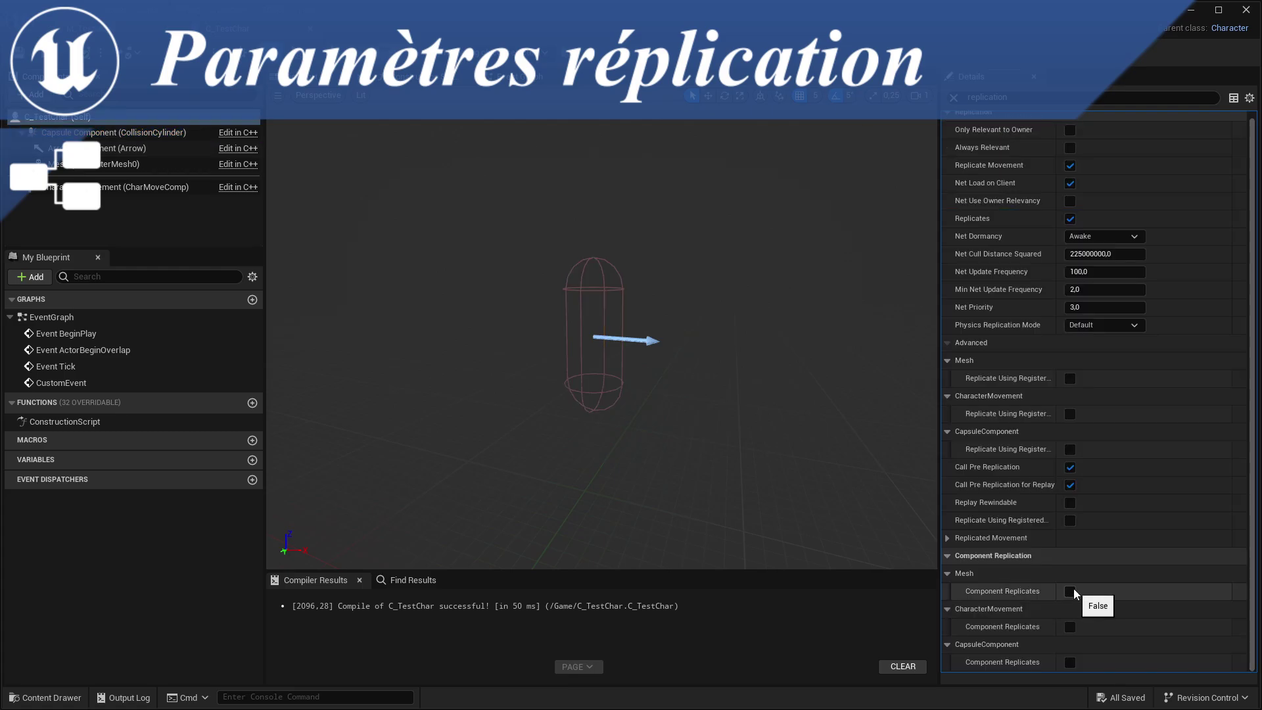
Enable Component Replicates for CharacterMovement and disable it again
left_click(1072, 628)
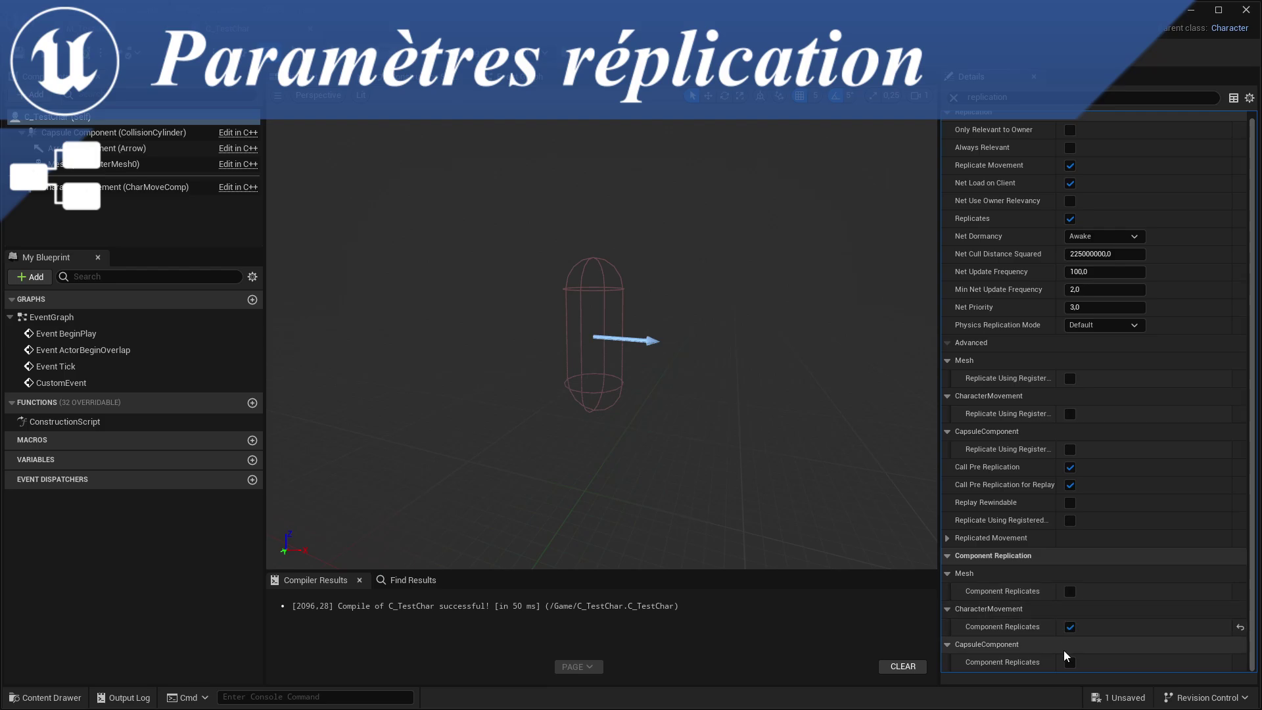
left_click(1072, 627)
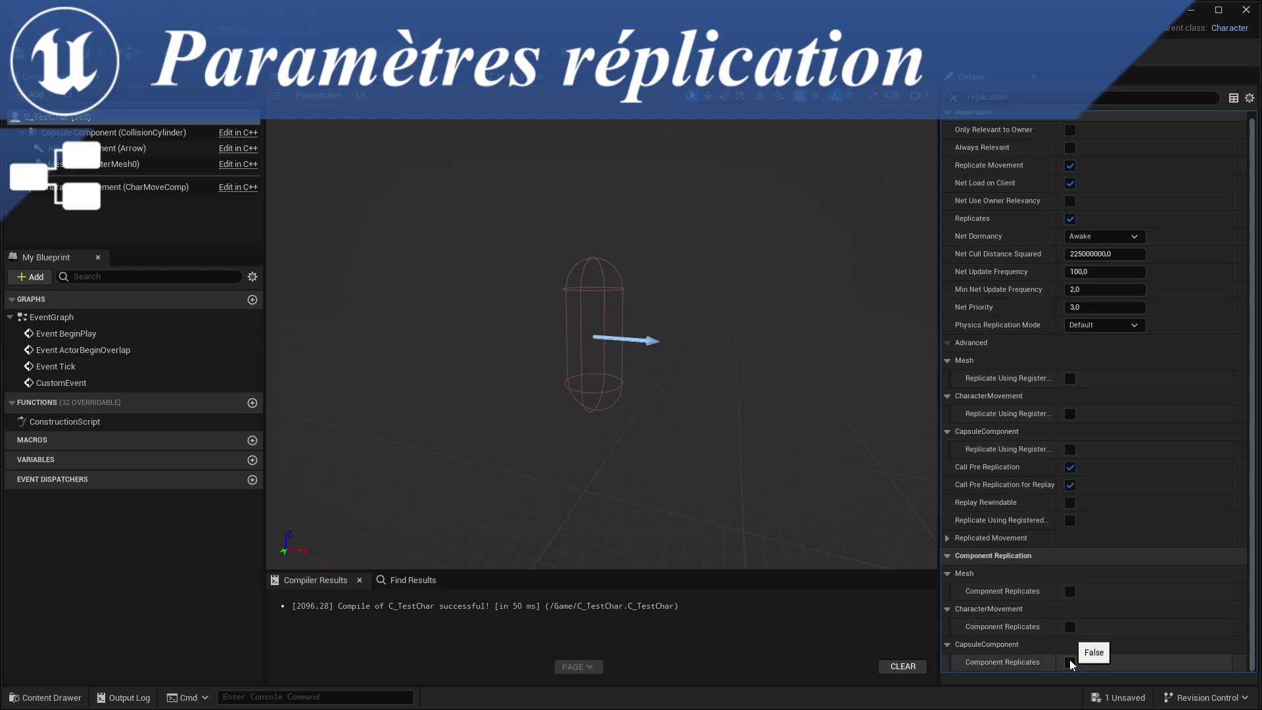